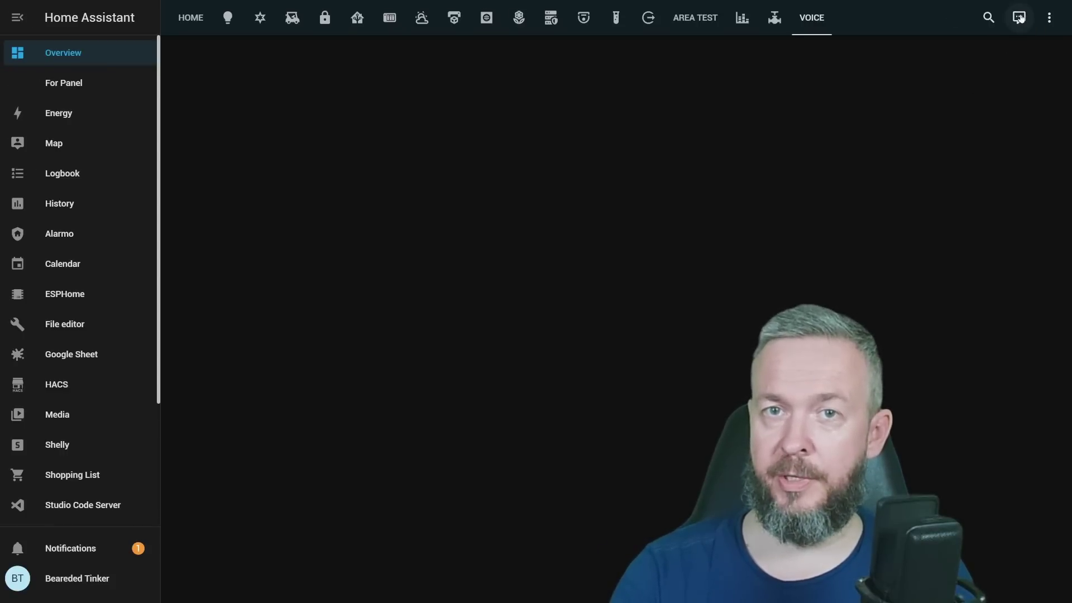
- Close the Assist dialog and put the dashboard into edit mode
click(1019, 18)
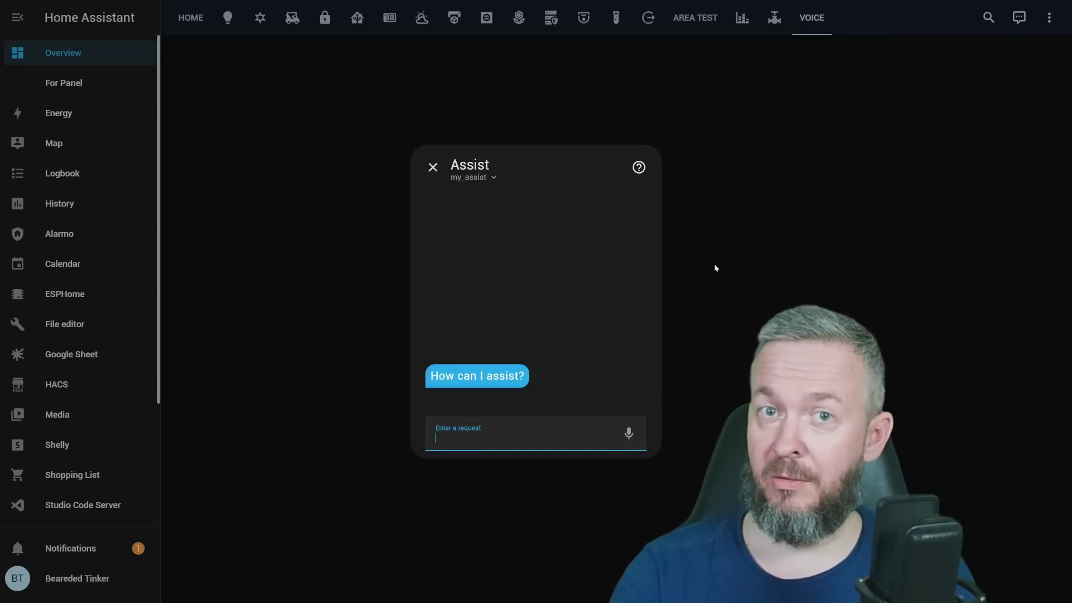
click(432, 167)
click(1050, 18)
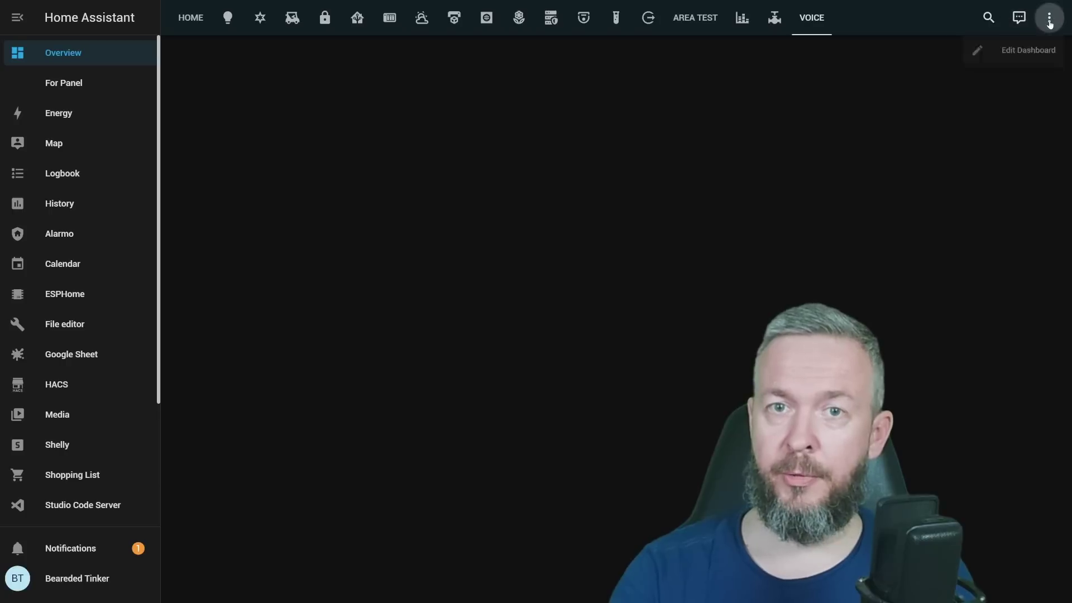
click(1036, 50)
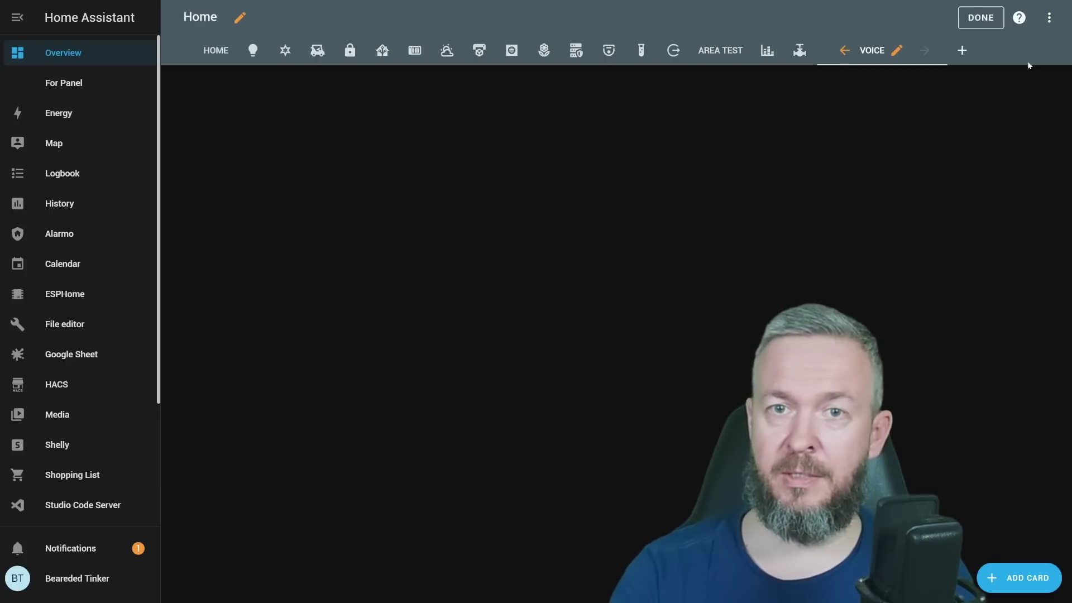
- Add a Button card that opens Assist with my_assist (English) and starts listening
click(1008, 576)
click(523, 274)
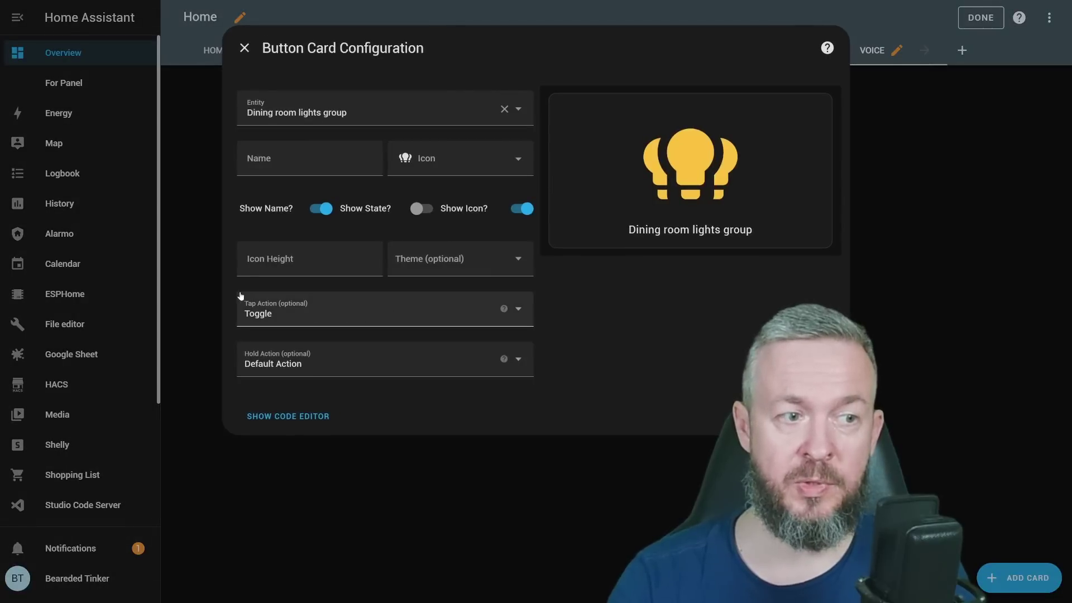
click(330, 311)
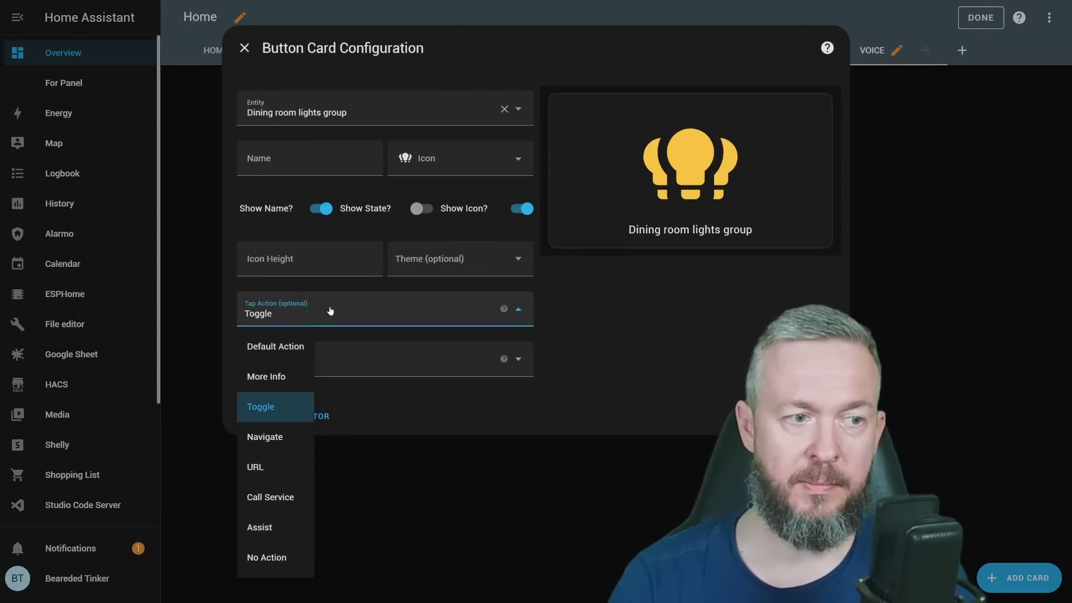
click(274, 527)
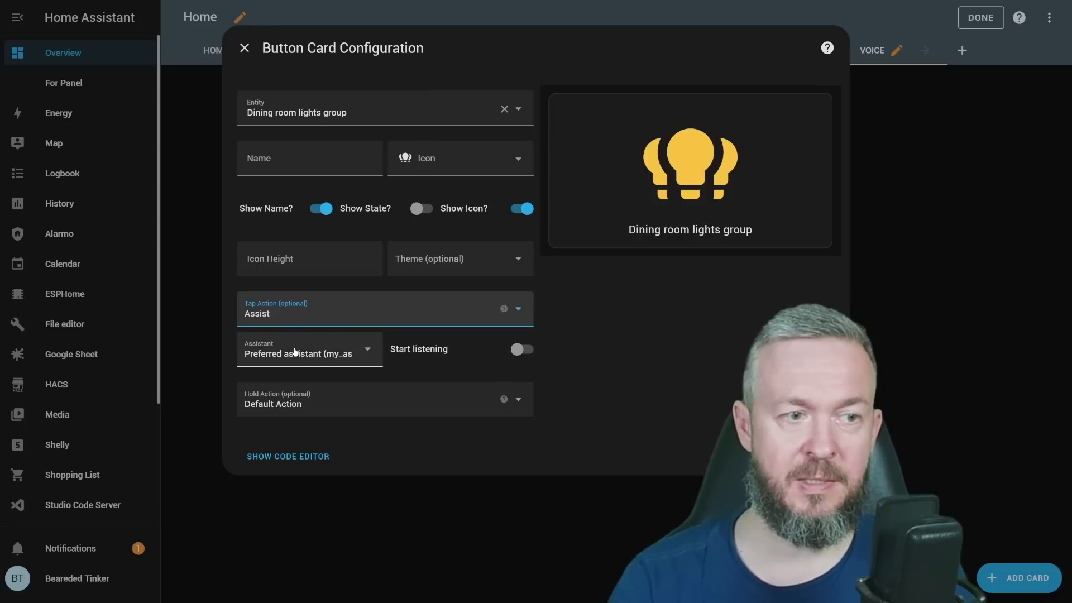
click(289, 351)
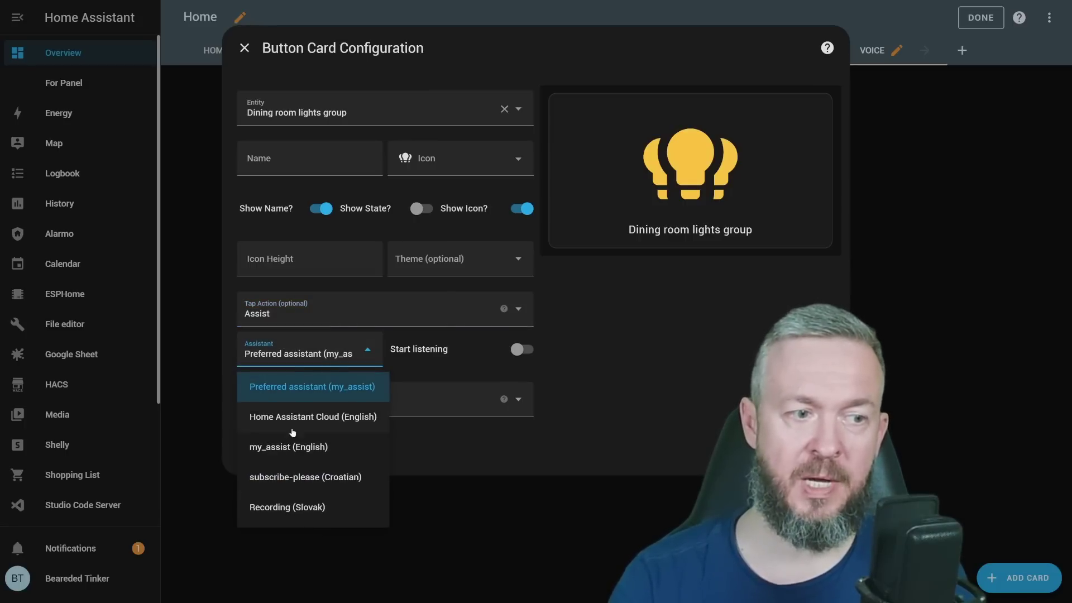
click(285, 448)
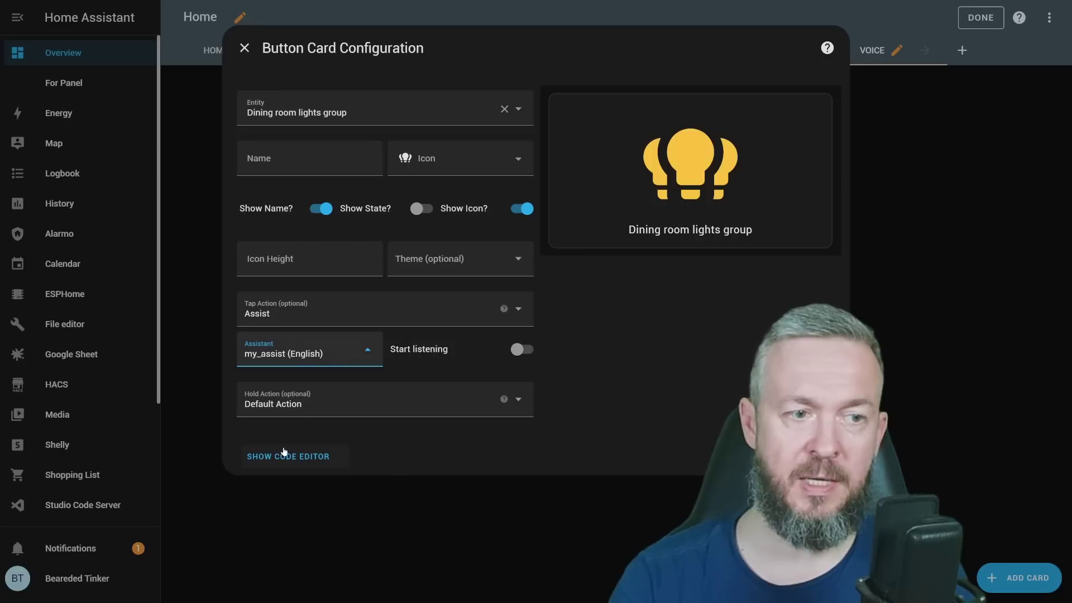
click(524, 350)
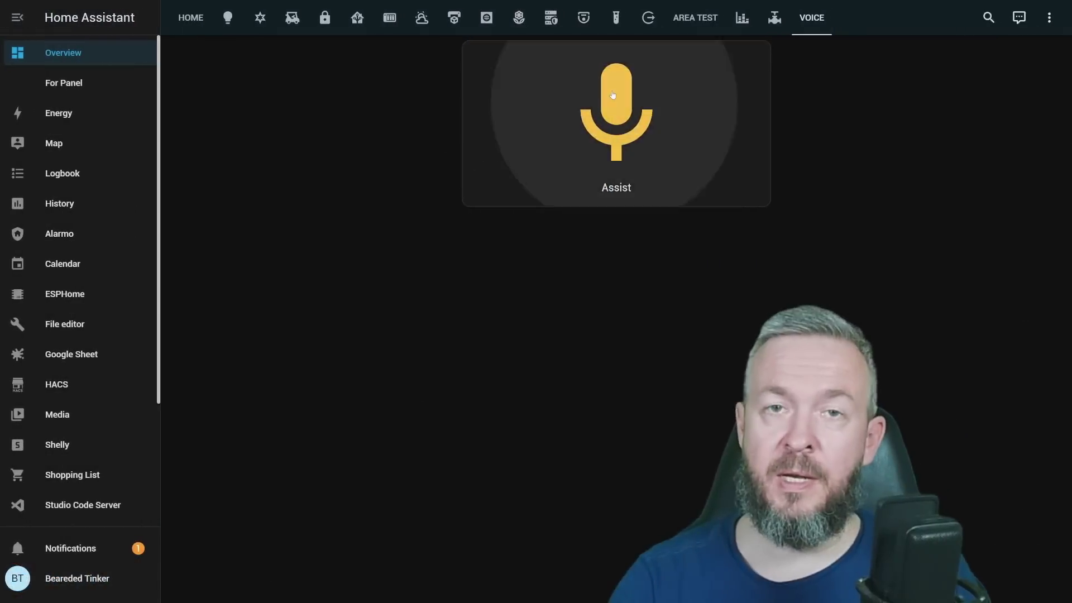
- Try the new Assist card and the top-bar Assist dialog, closing each
click(788, 95)
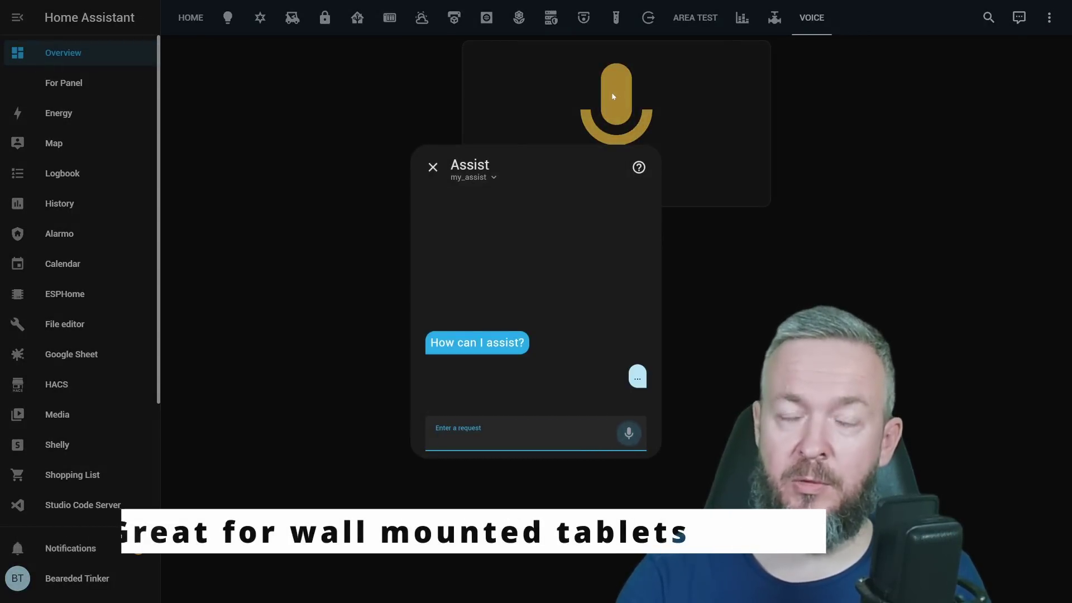
click(775, 248)
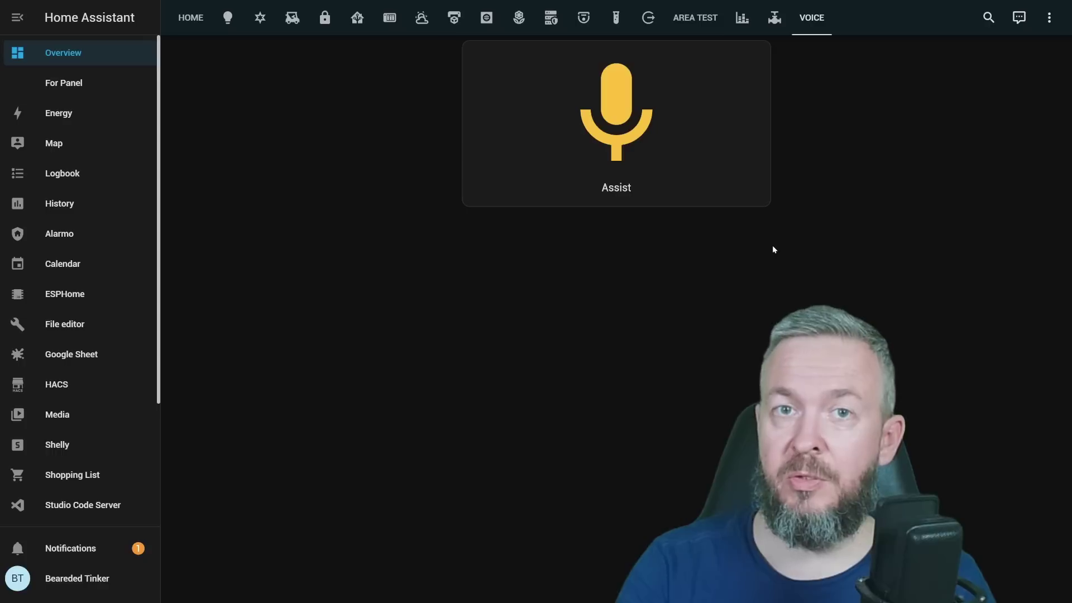
click(1019, 18)
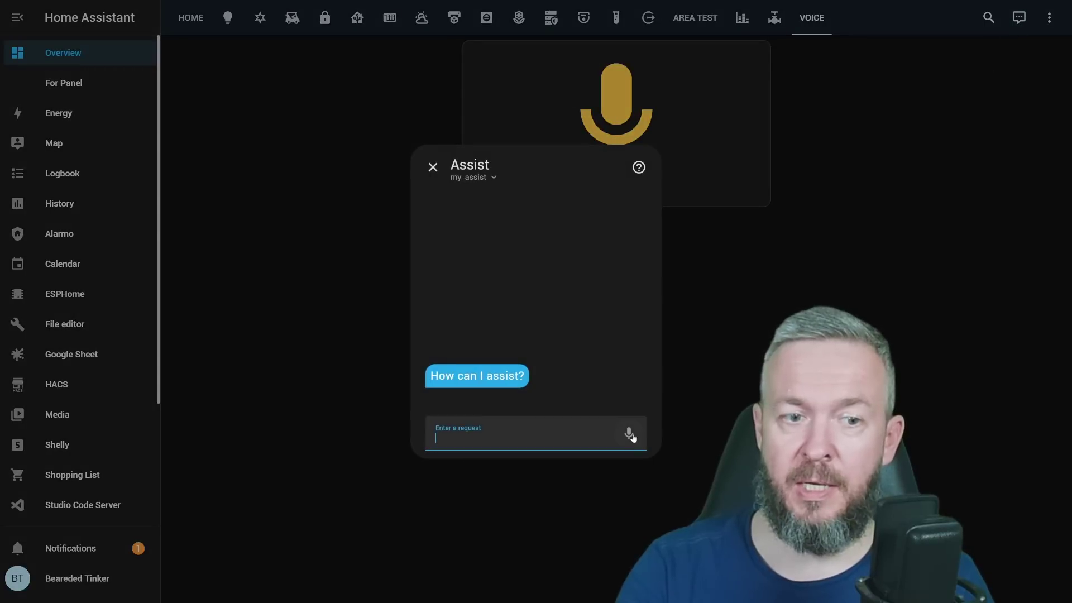
key(Escape)
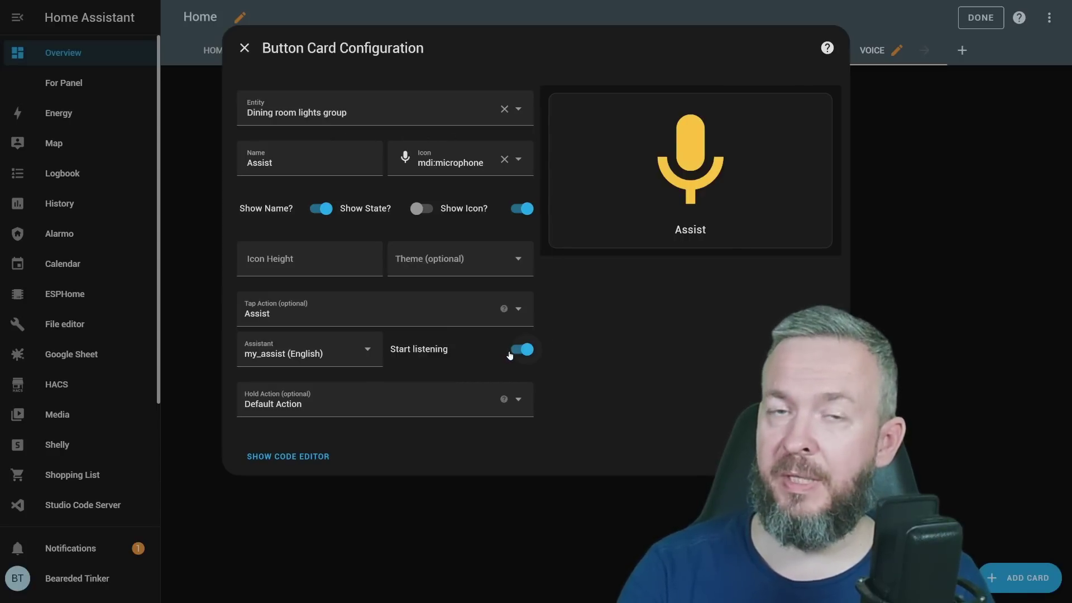
- Turn off Start listening and save the card, then open Assist from it and start speaking
click(511, 352)
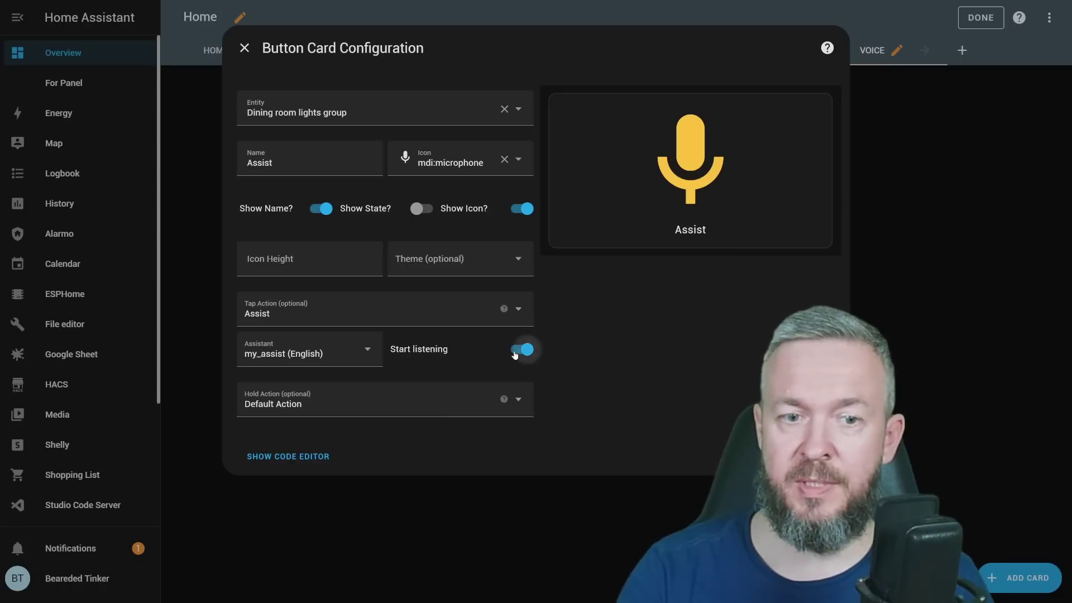
click(818, 457)
click(617, 151)
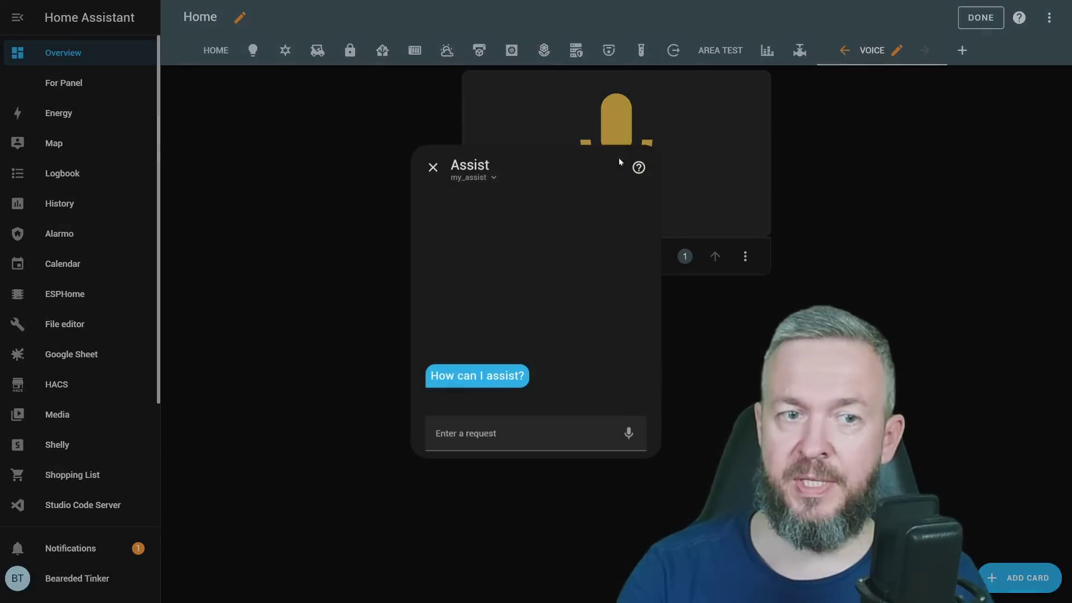
click(629, 434)
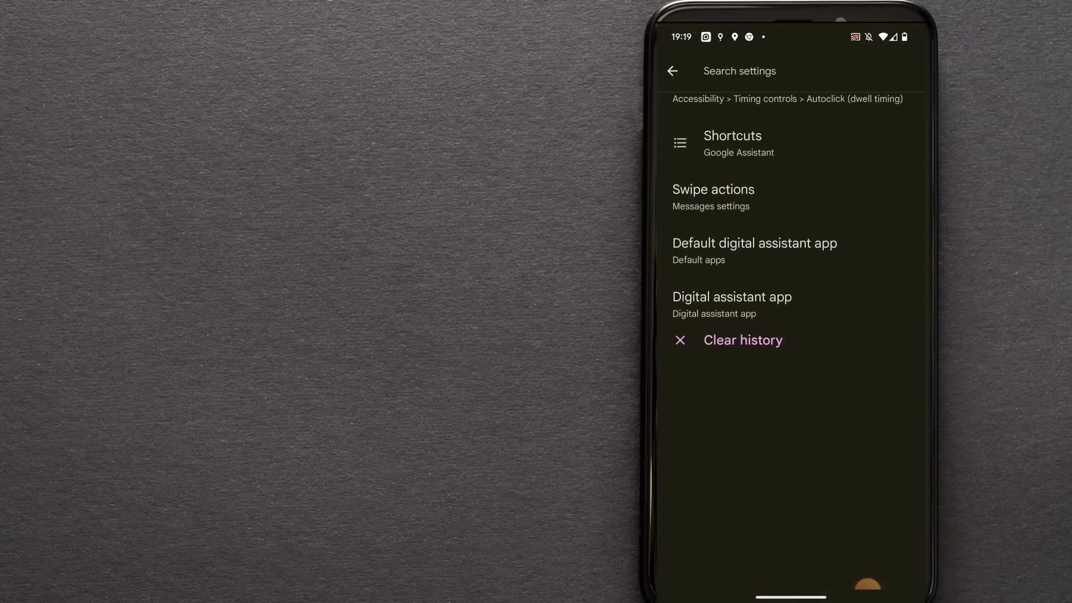
- Set Home Assistant as the default digital assistant app and view its assistant pipelines
click(754, 245)
click(777, 335)
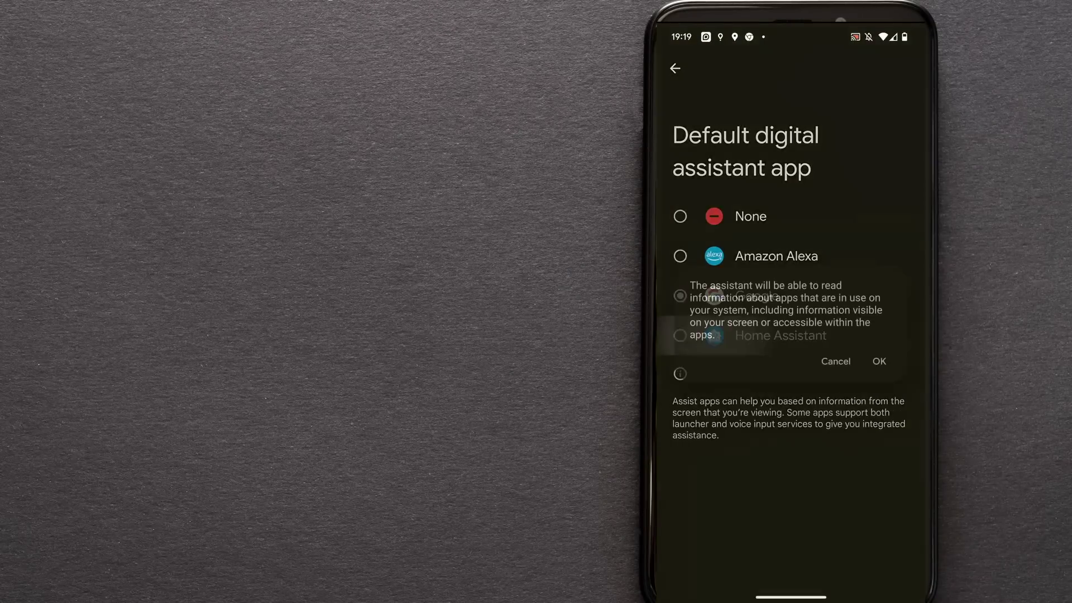
click(879, 357)
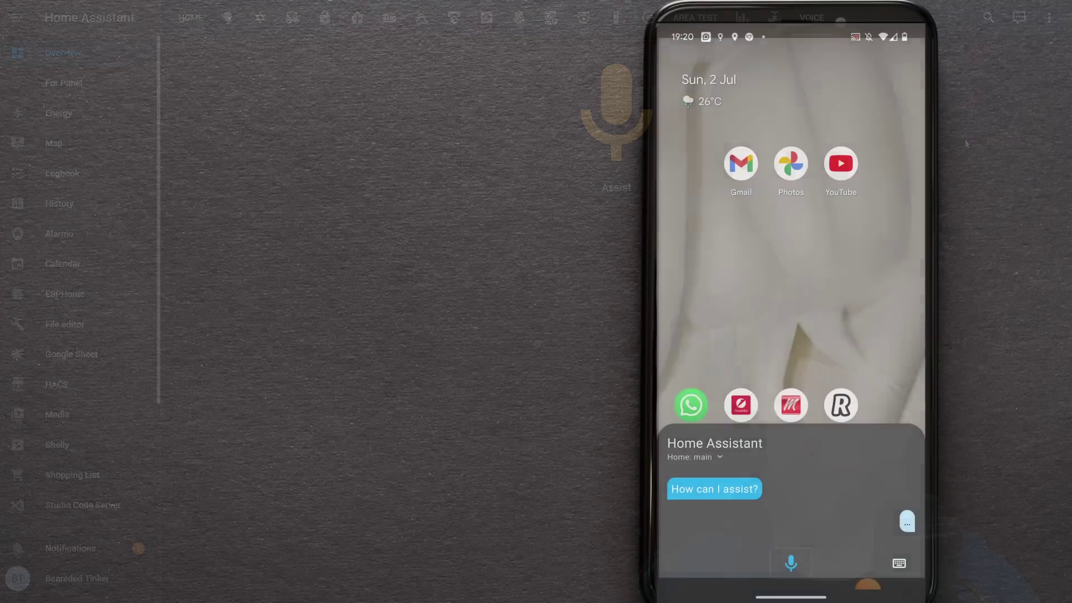
click(694, 456)
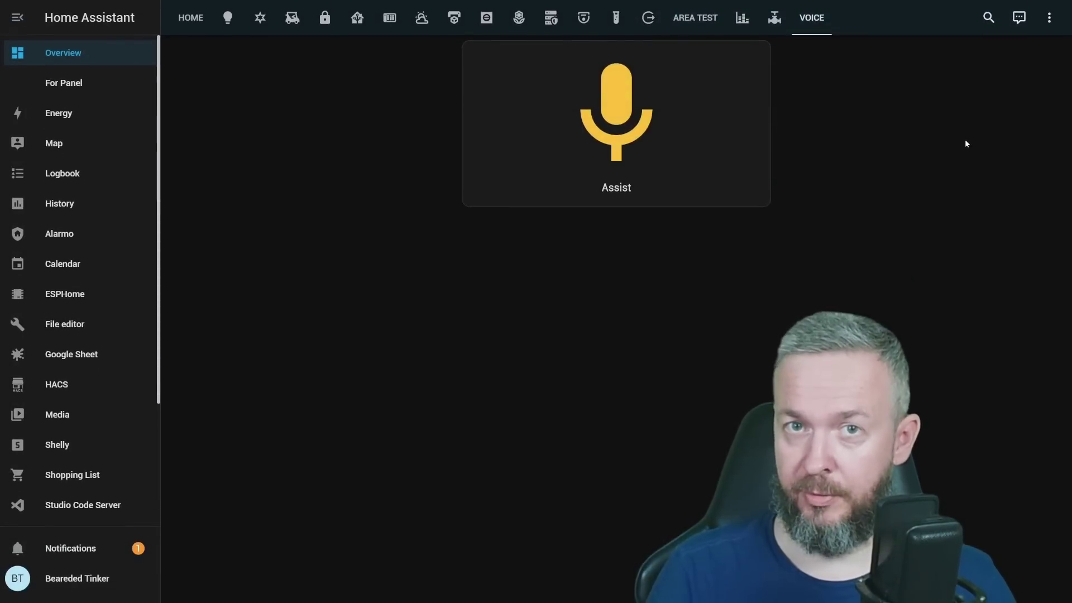
- Create a new blank automation from Settings > Automations
scroll(116, 464, down, 3)
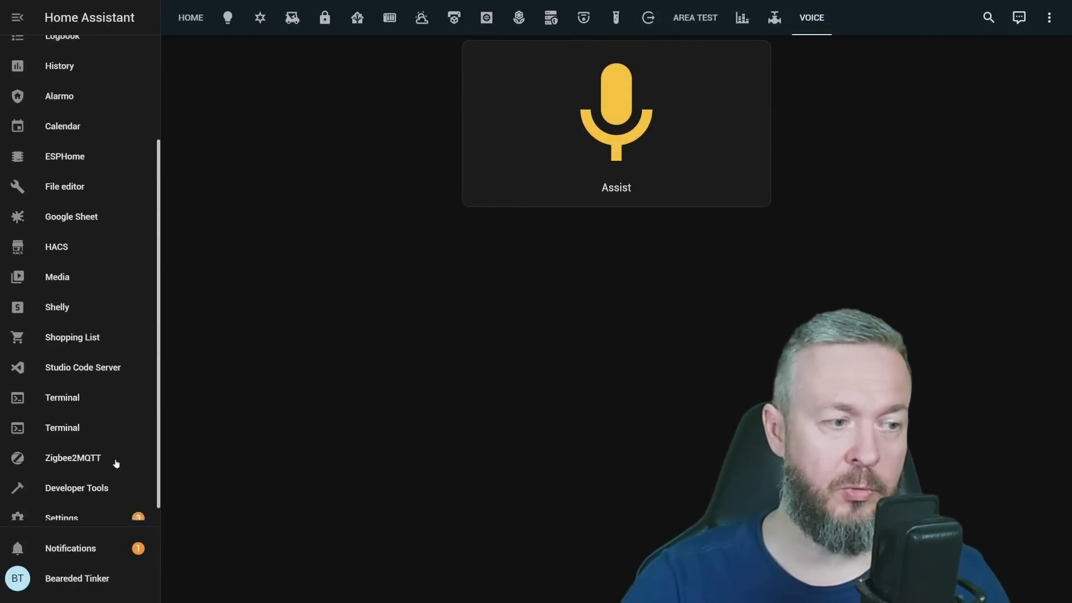
scroll(116, 463, down, 1)
click(88, 501)
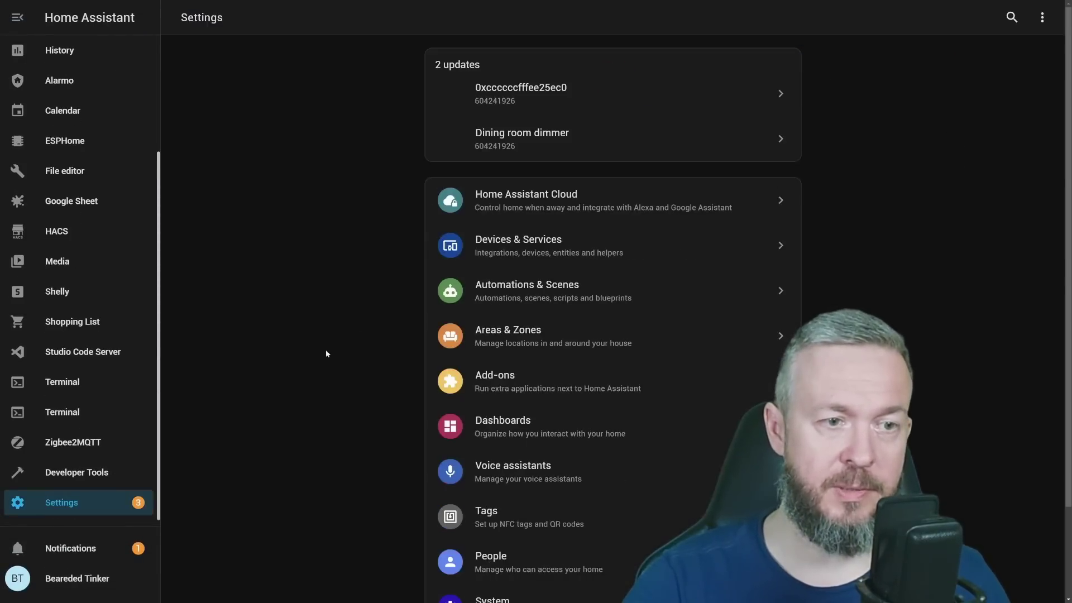
click(532, 297)
click(1025, 578)
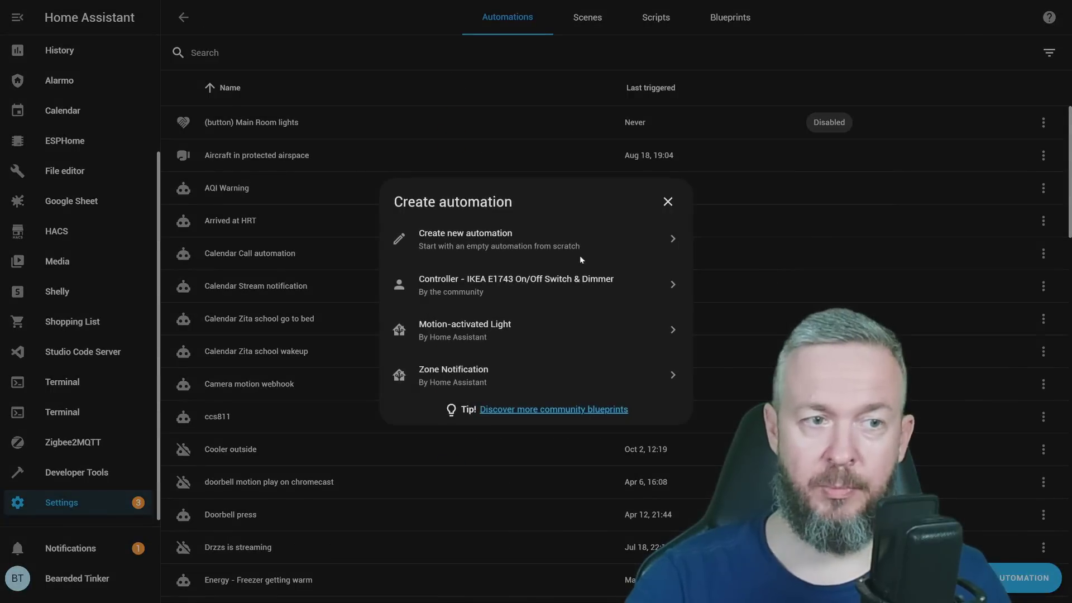
click(536, 237)
- Add a Sentence trigger and a Light: Turn off action for the Balcony
click(312, 87)
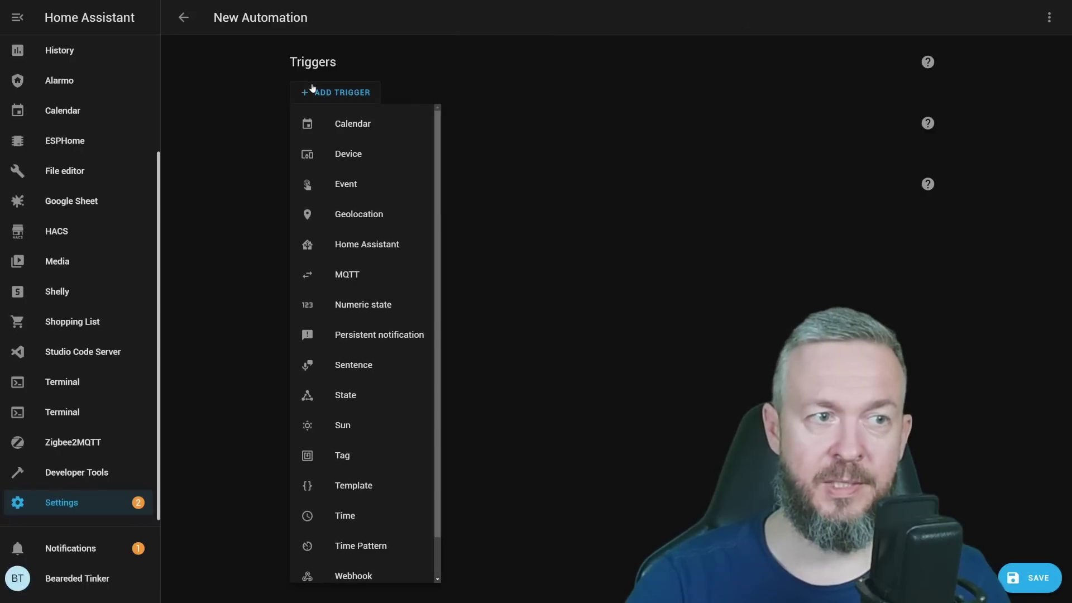
click(350, 363)
click(372, 148)
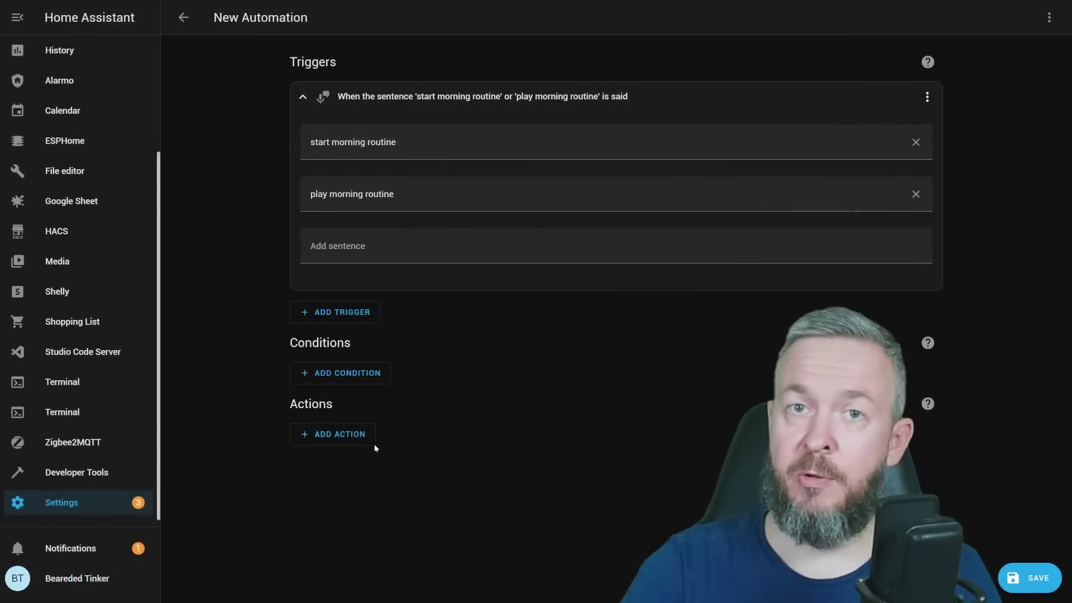
click(343, 436)
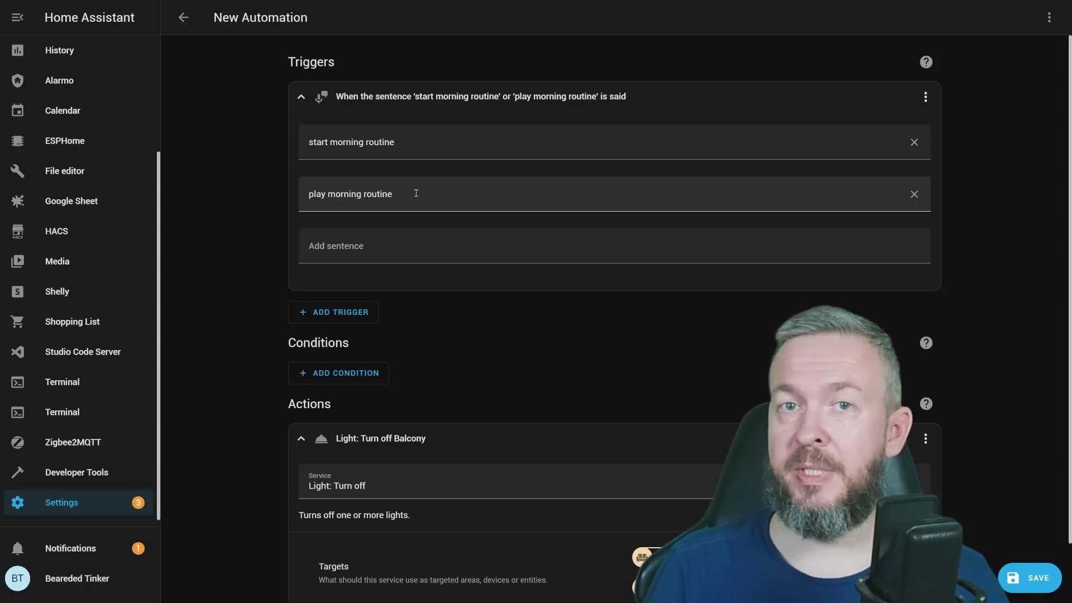
- Enter the trigger sentences 'shields up', 'start alarm' and 'protect home'
click(416, 141)
key(ctrl+a)
text(shields up)
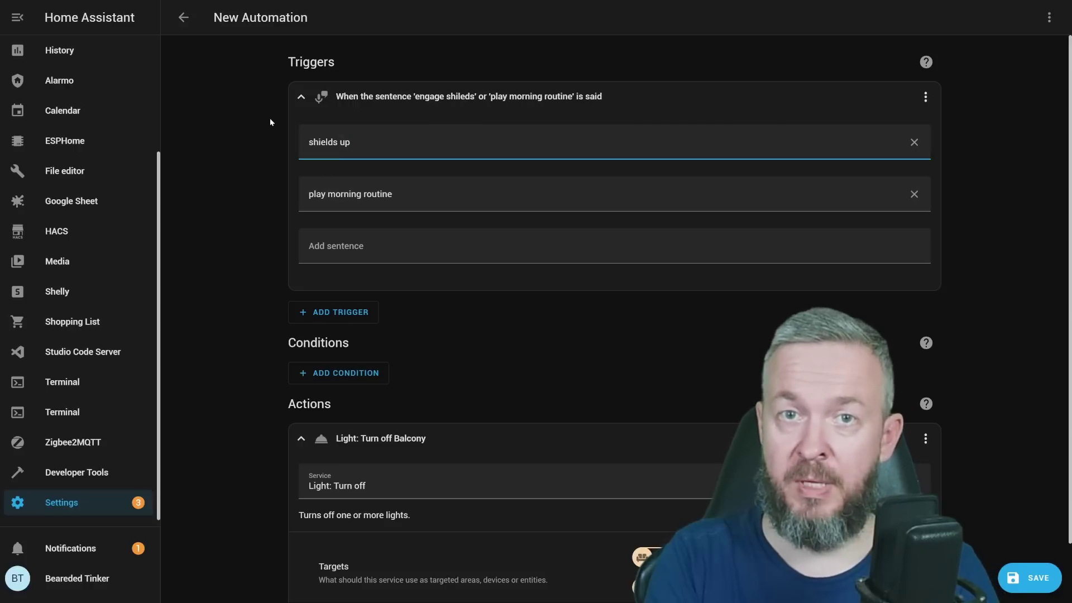
click(271, 119)
key(Tab)
text(start alarm)
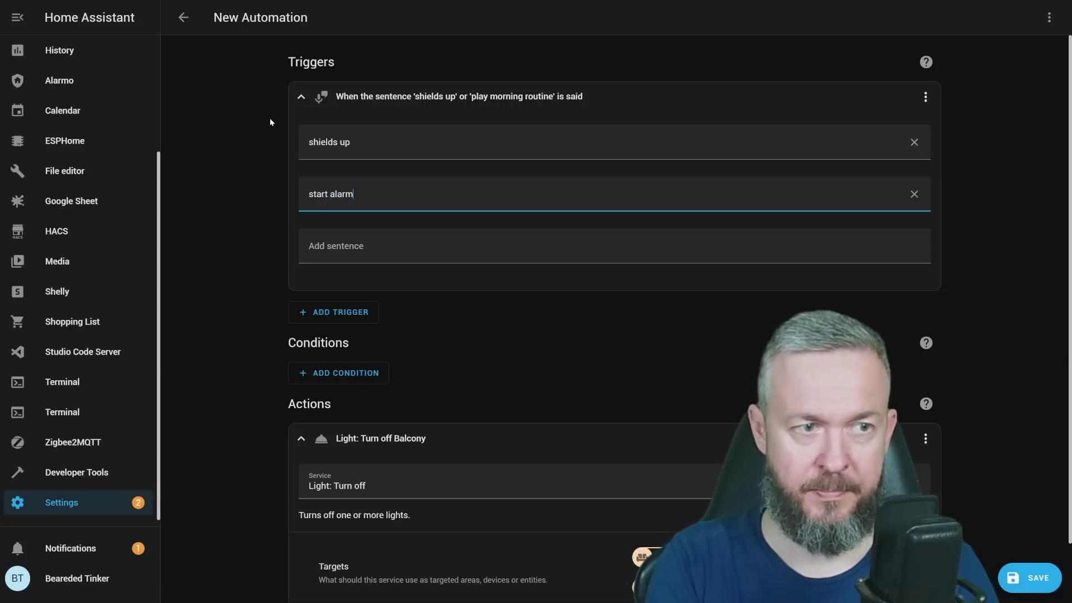
key(Tab)
text(protec)
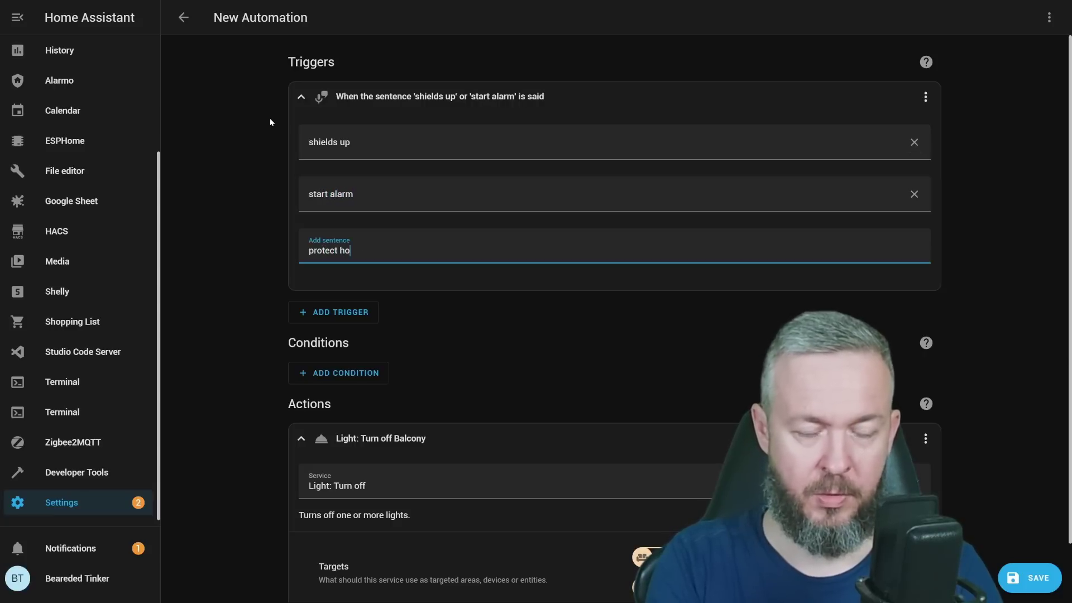
text(me)
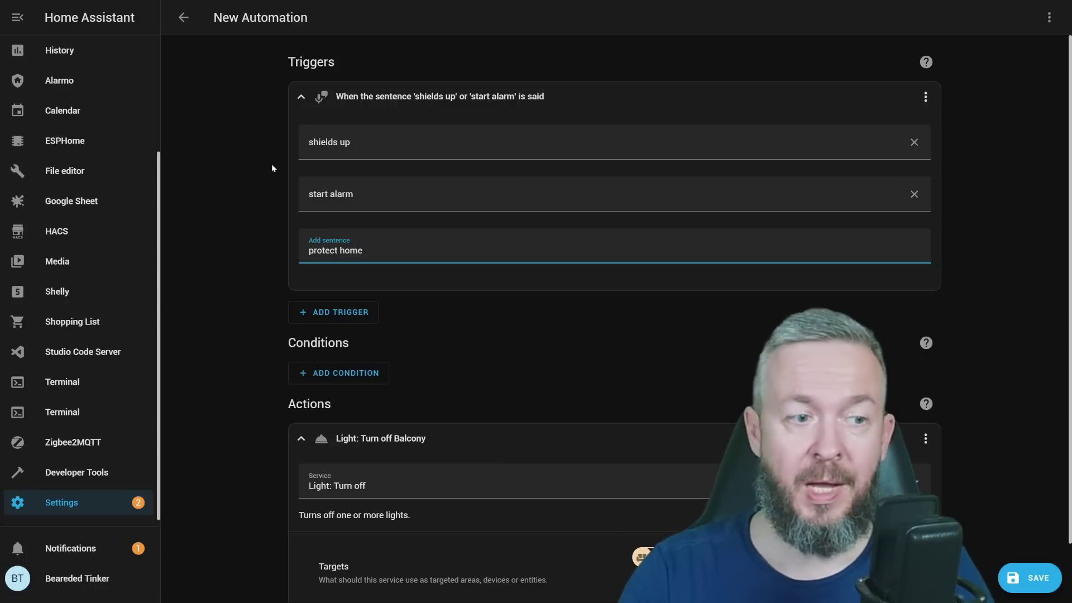
scroll(272, 246, down, 1)
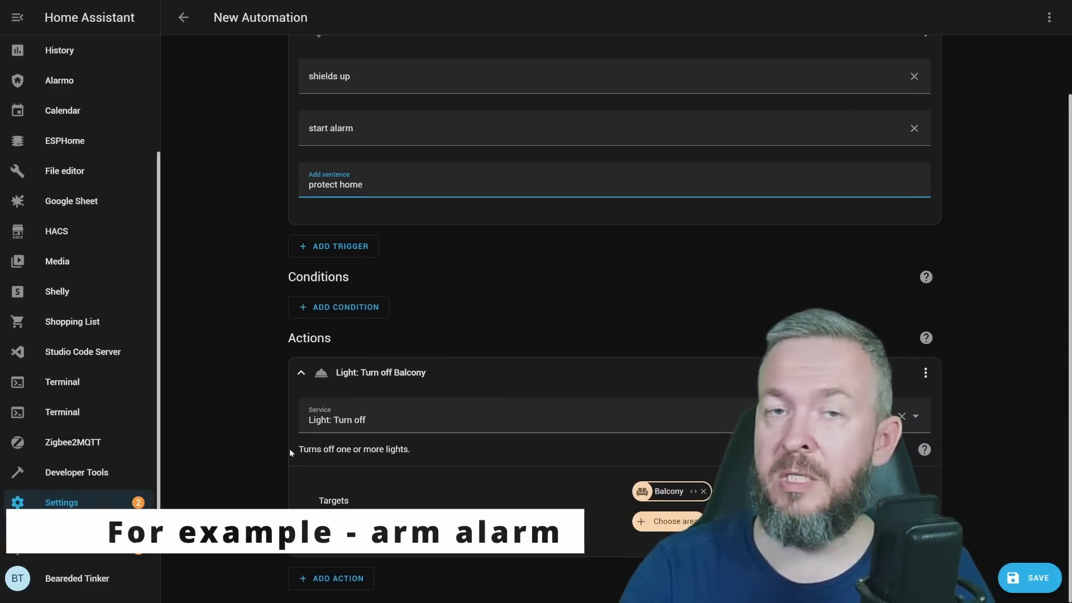
scroll(363, 387, up, 1)
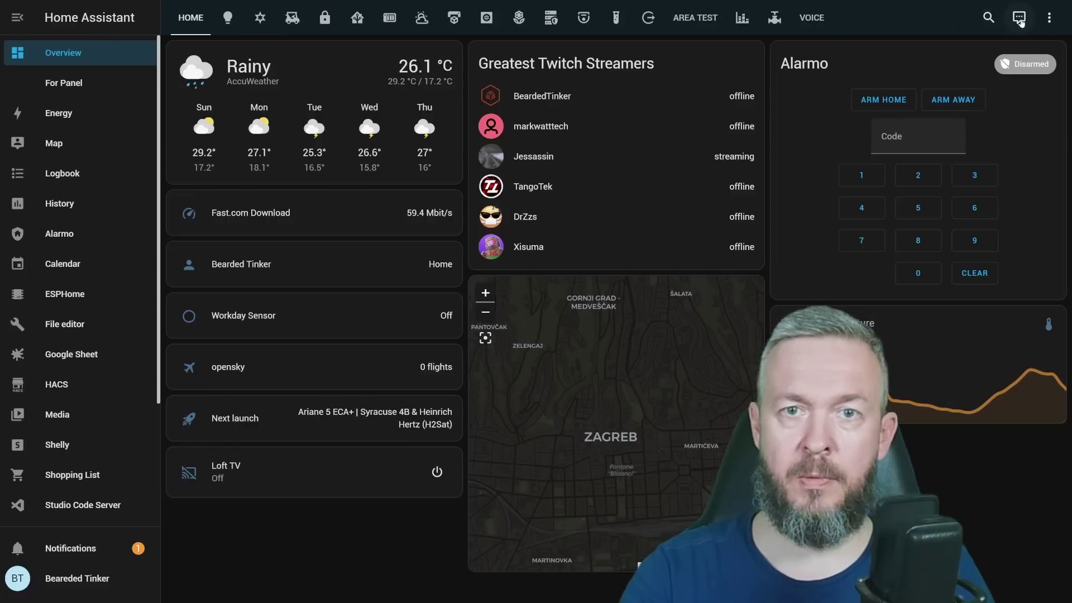
- Send 'shields up' to Assist from the top-bar Assist dialog
click(1020, 17)
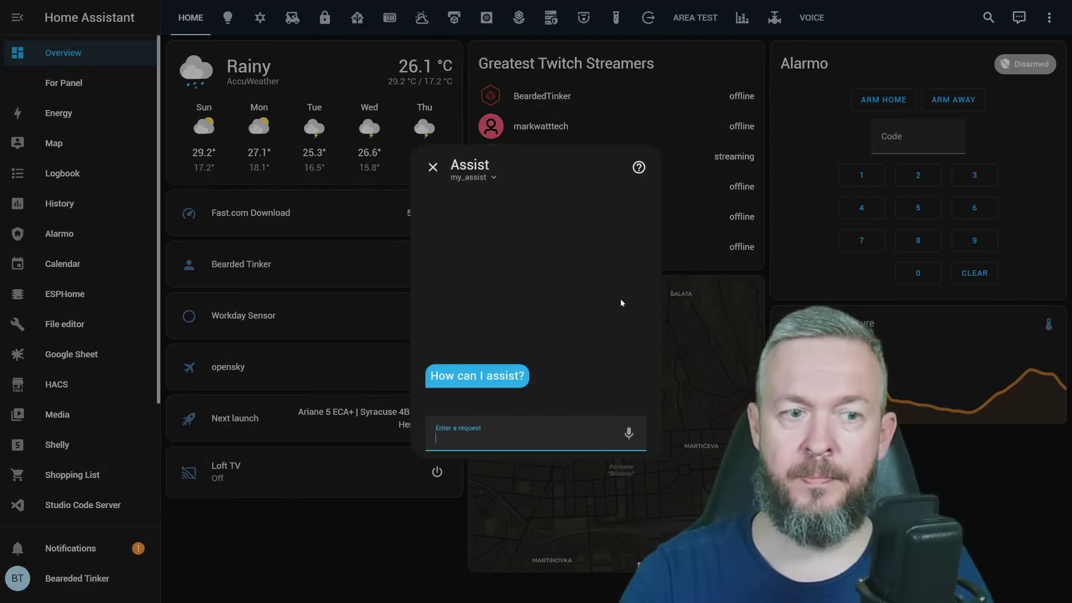
text(shields up)
click(629, 434)
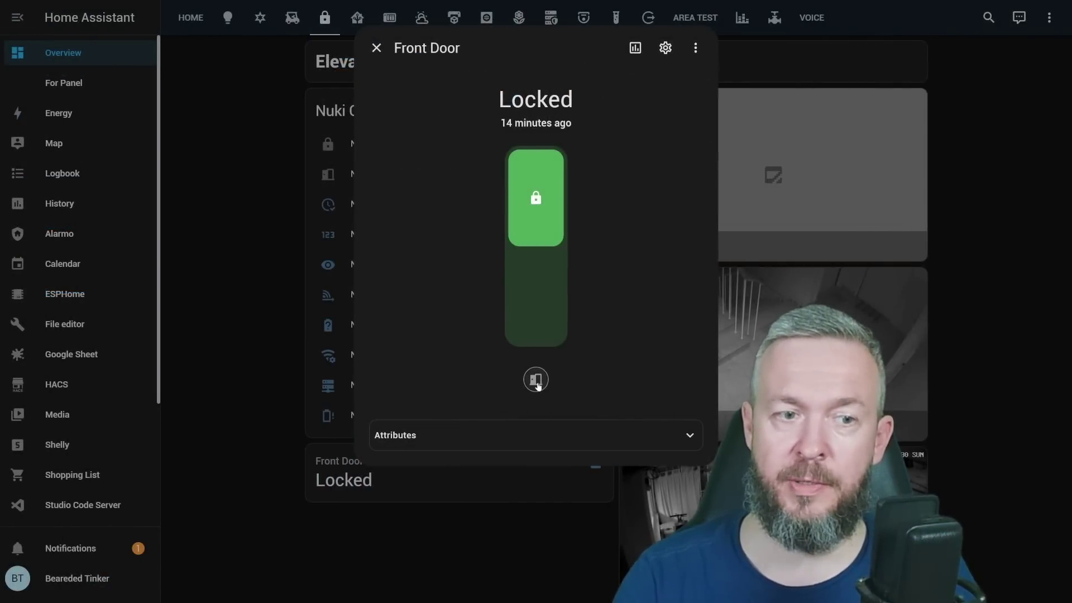
- Trigger the Front Door lock's open action to unlatch the door
click(536, 211)
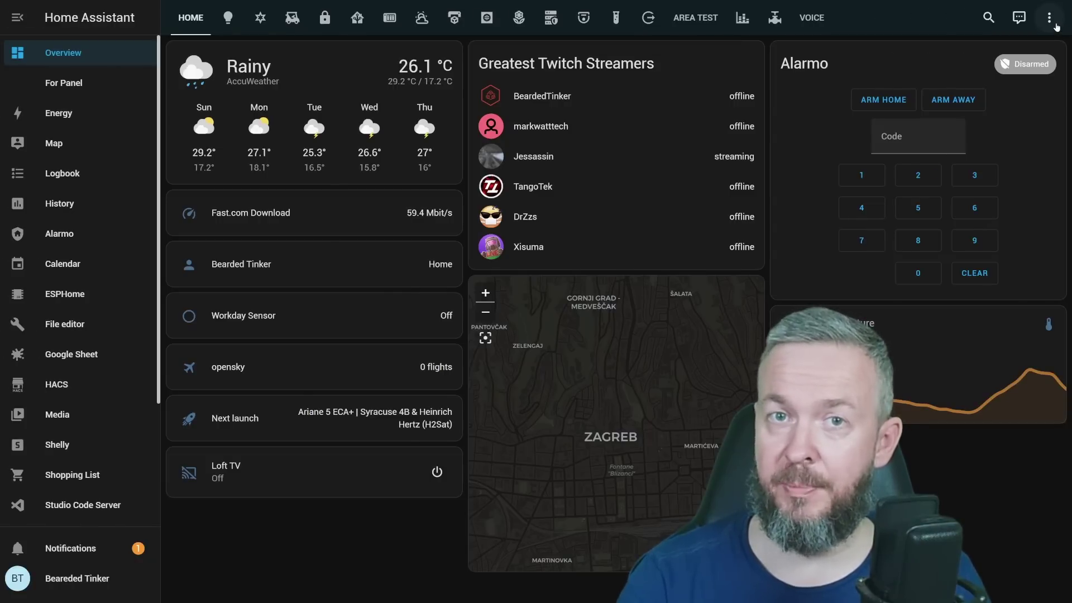
- Cut the Greatest Twitch Streamers card, paste it from the clipboard as a new card, and save
click(1050, 21)
click(1031, 56)
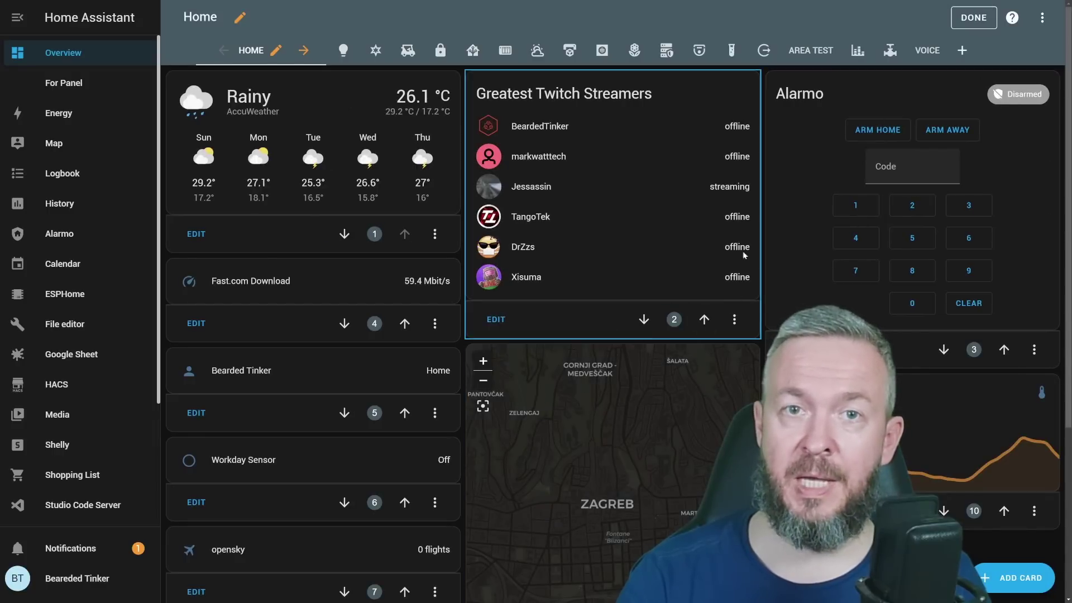
click(735, 320)
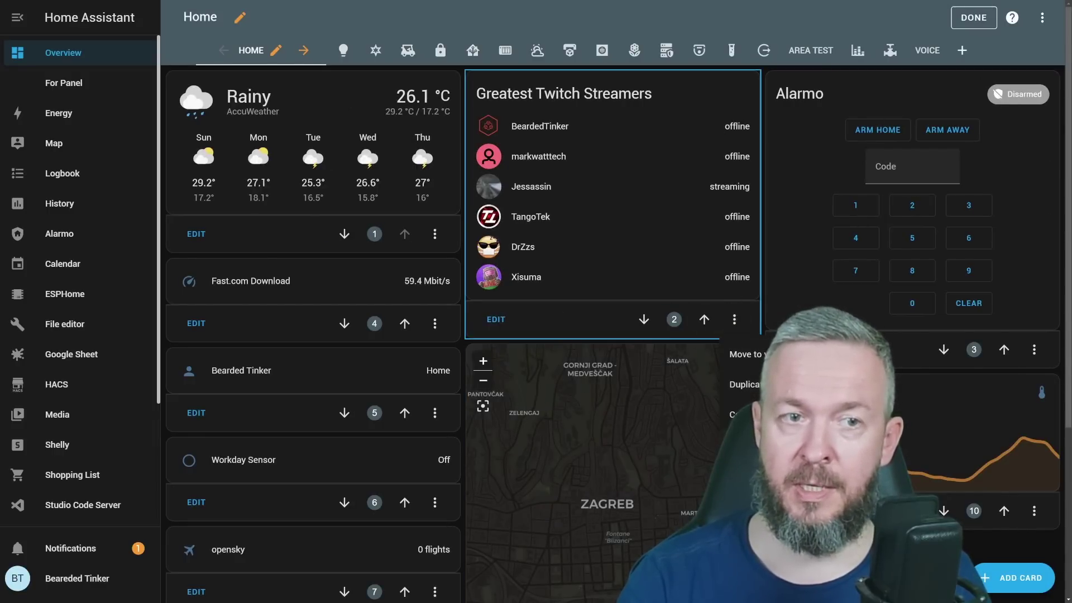
click(748, 444)
click(375, 50)
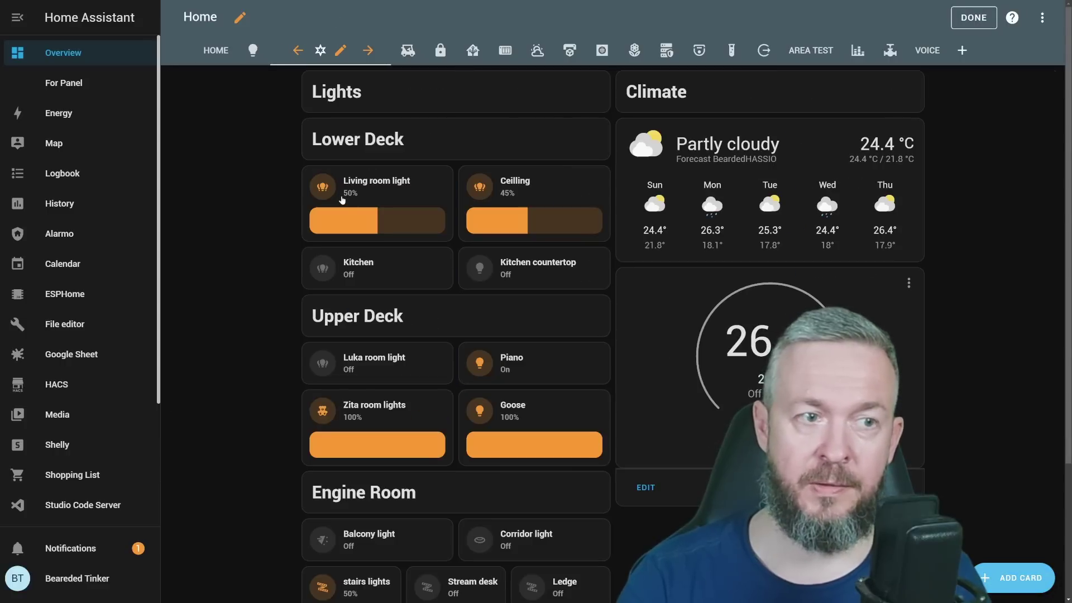
click(320, 240)
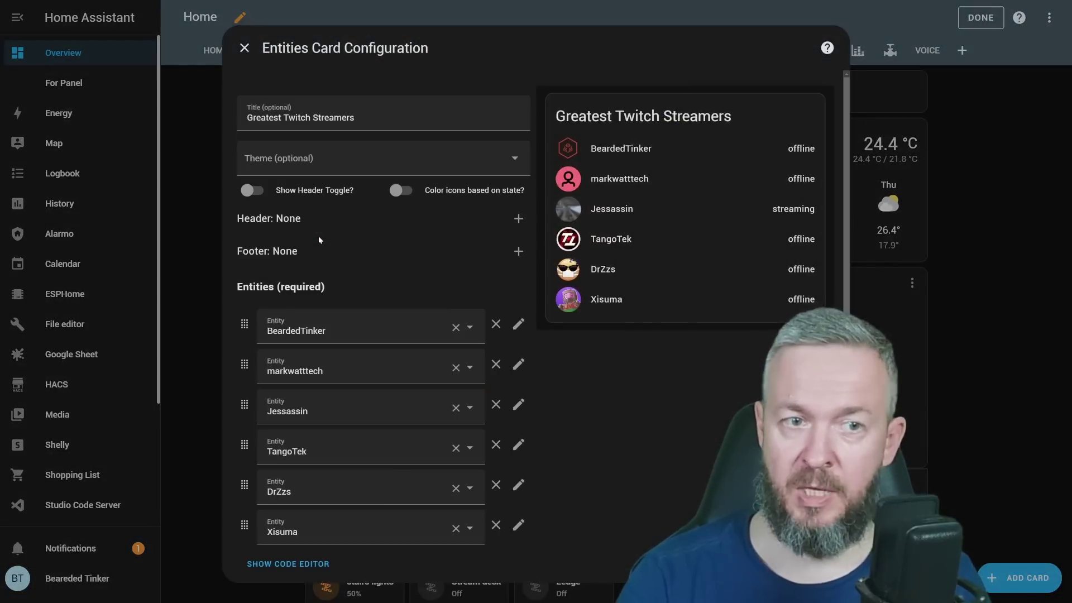
click(810, 564)
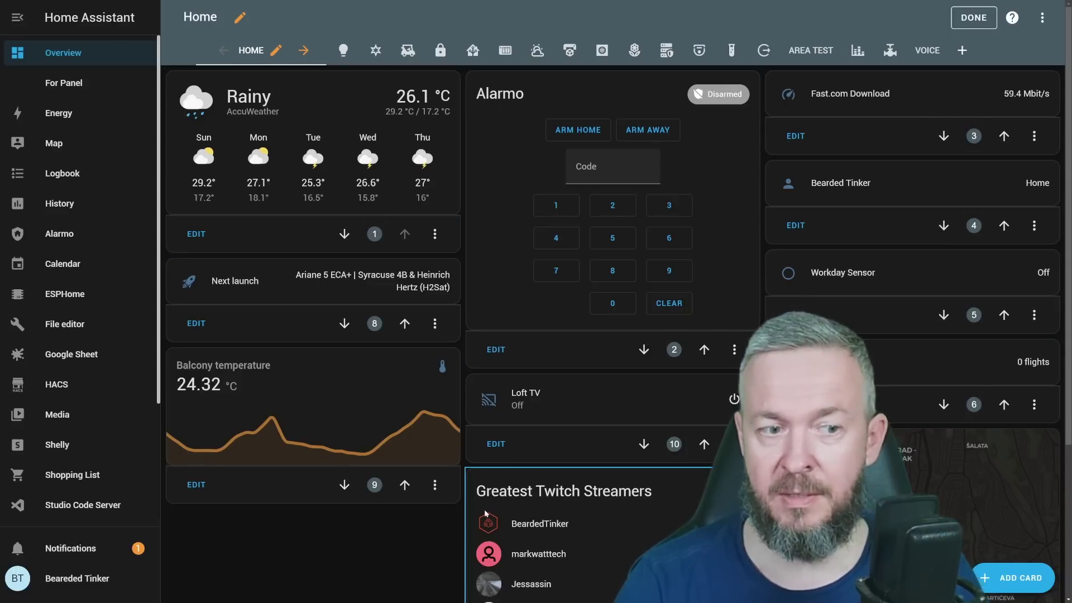
- Change the Greatest Twitch Streamers card's position to 1
scroll(315, 256, down, 4)
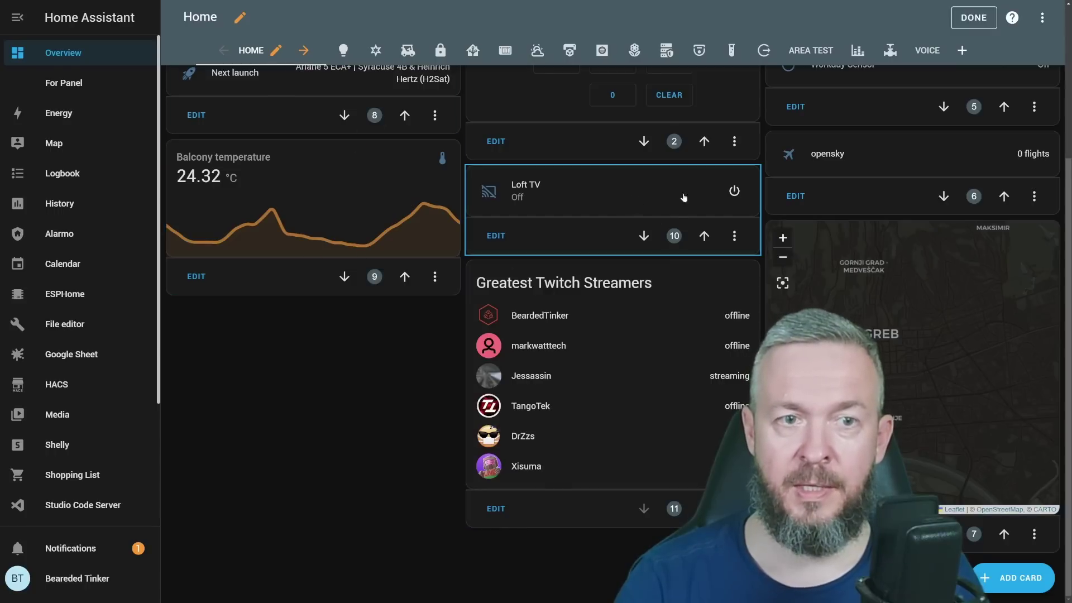
scroll(673, 484, up, 4)
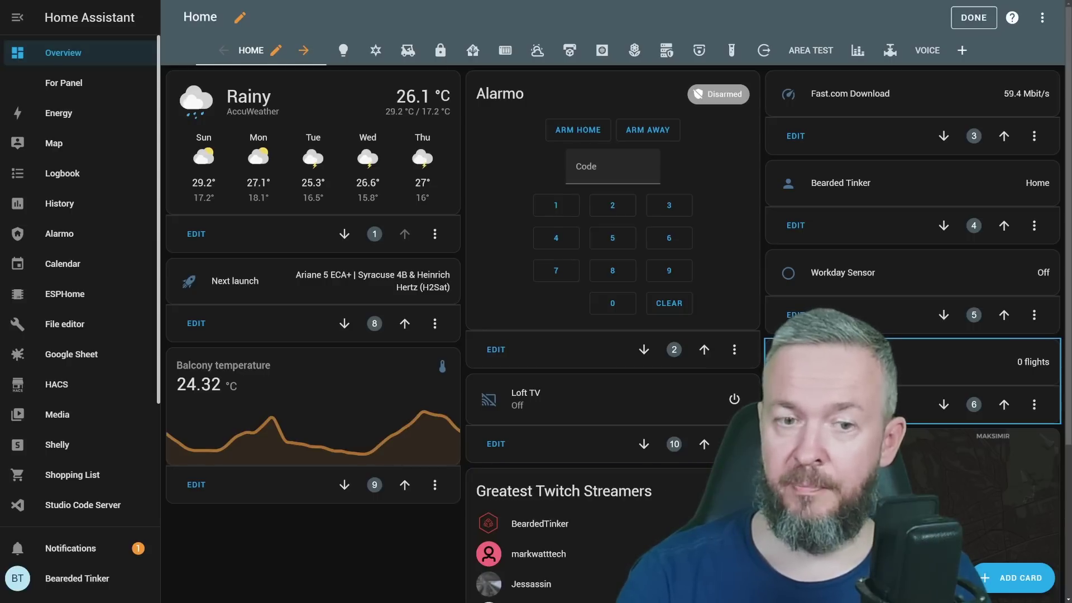
scroll(739, 405, down, 3)
scroll(739, 405, down, 1)
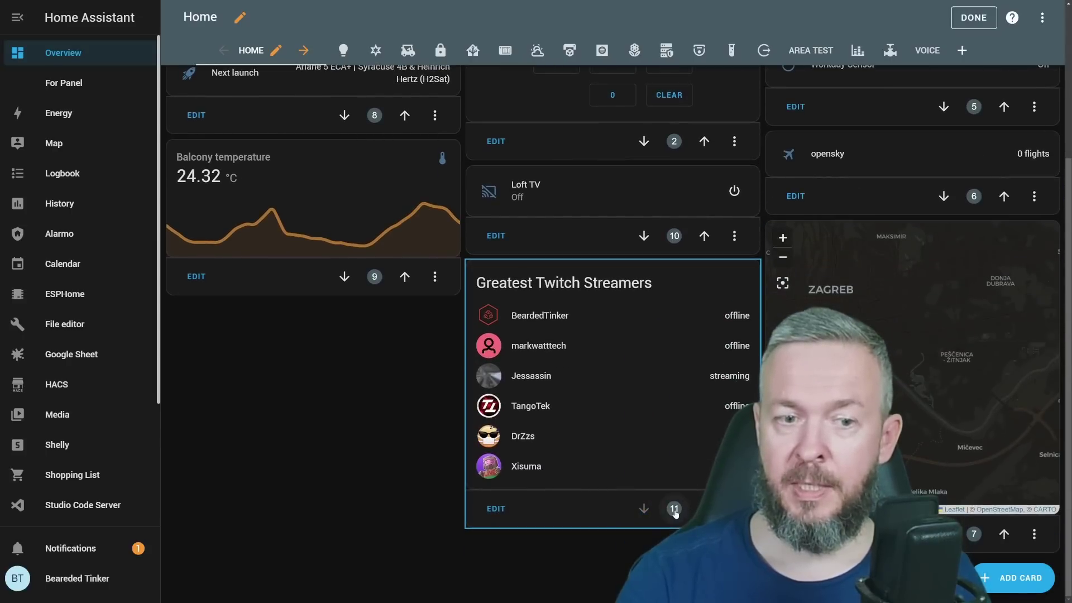
click(677, 513)
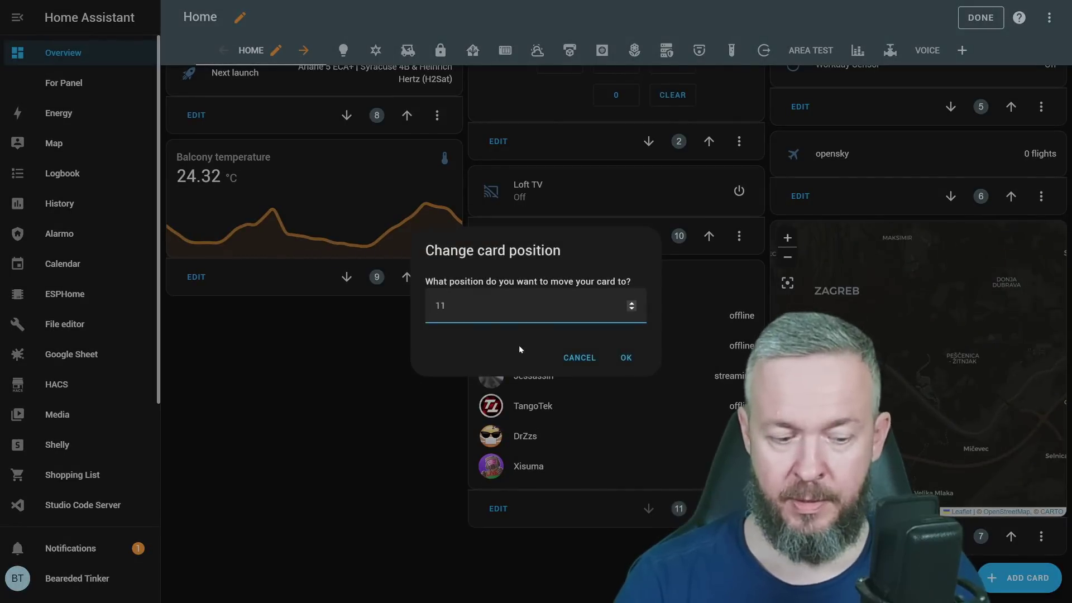
text(1)
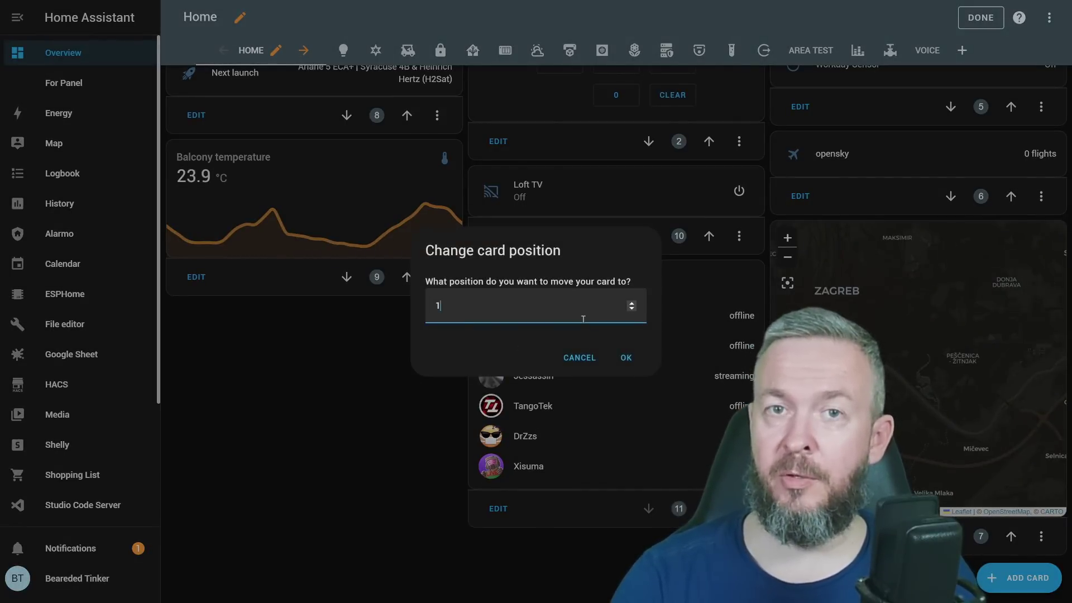
click(628, 359)
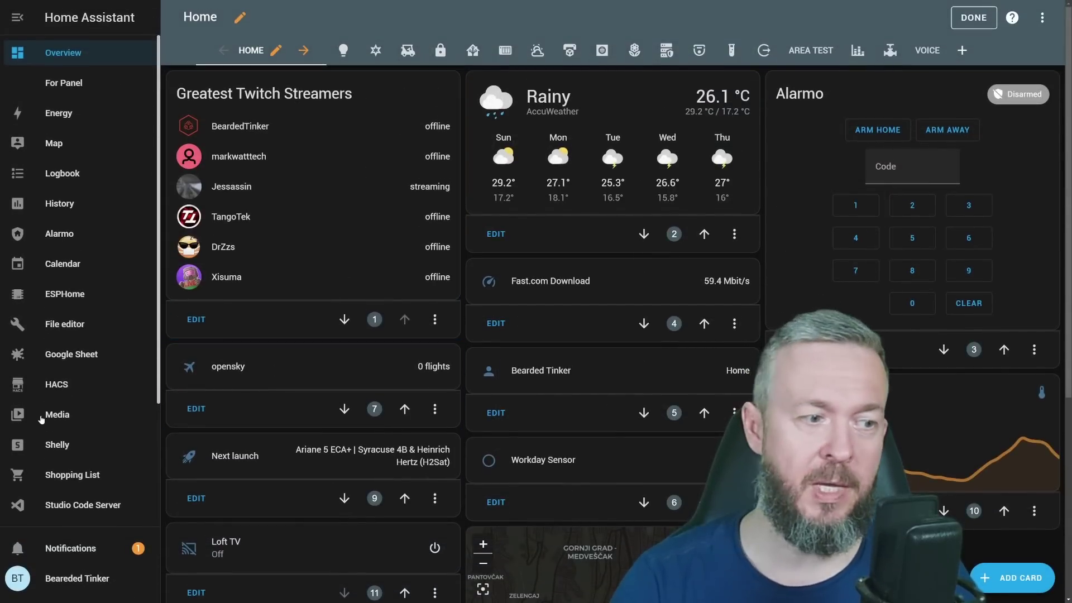
- Go to Settings > Devices & Services to view the Integrations list
scroll(84, 500, down, 3)
scroll(84, 503, down, 3)
click(83, 502)
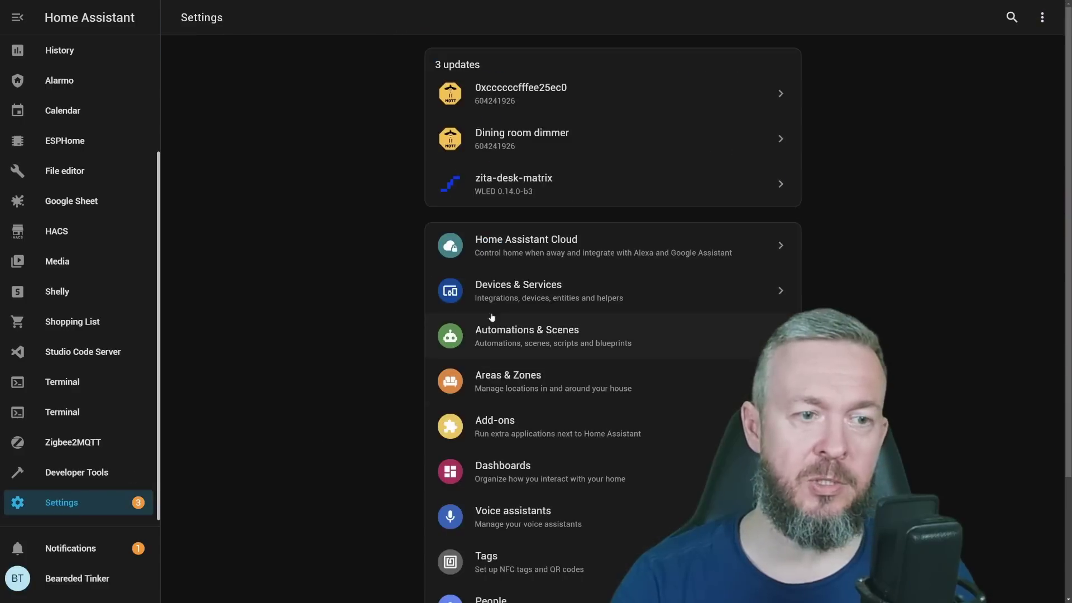
click(491, 288)
scroll(620, 380, down, 6)
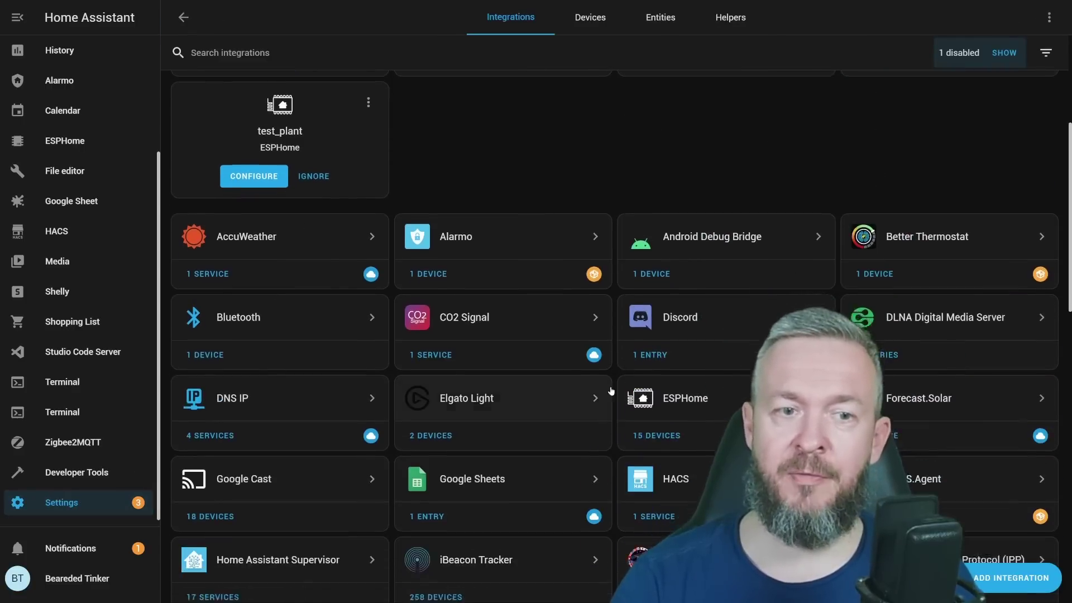
scroll(611, 389, up, 1)
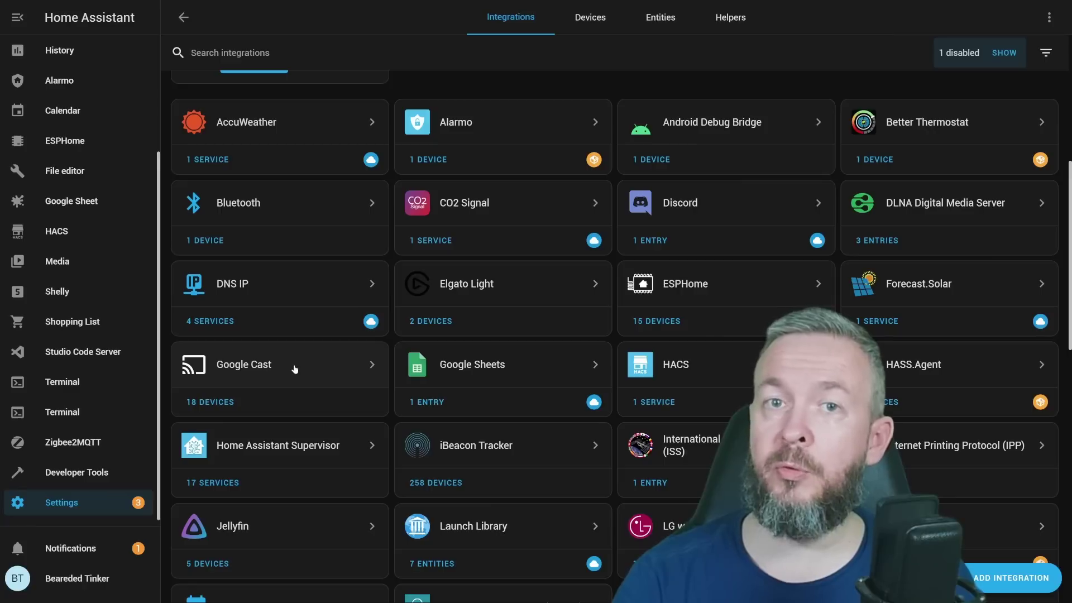
- View the AccuWeather integration, then set the profile time zone to 'Use server time zone'
click(256, 124)
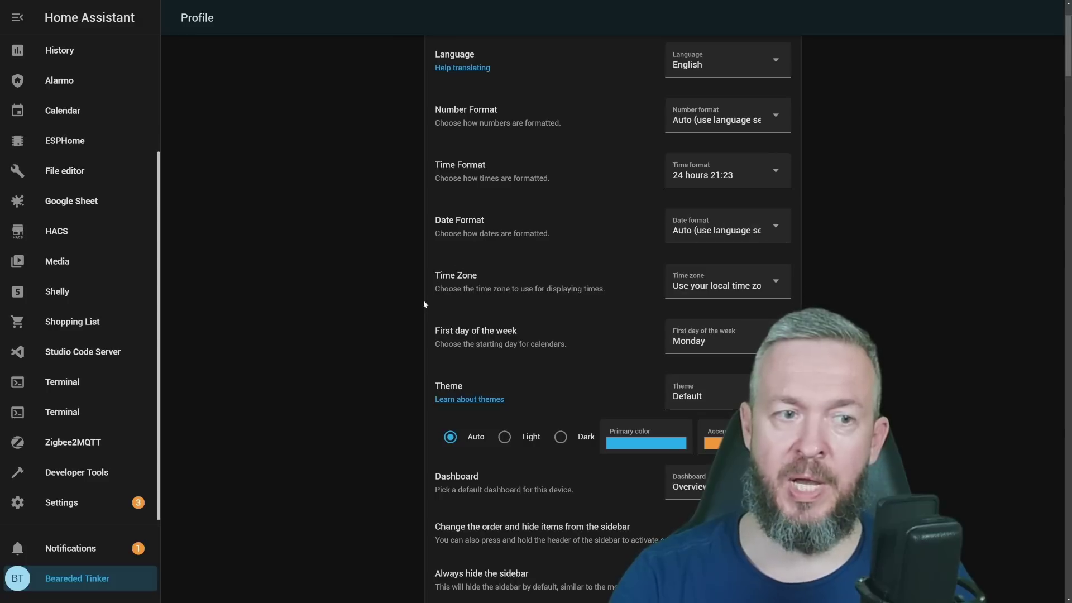
click(709, 288)
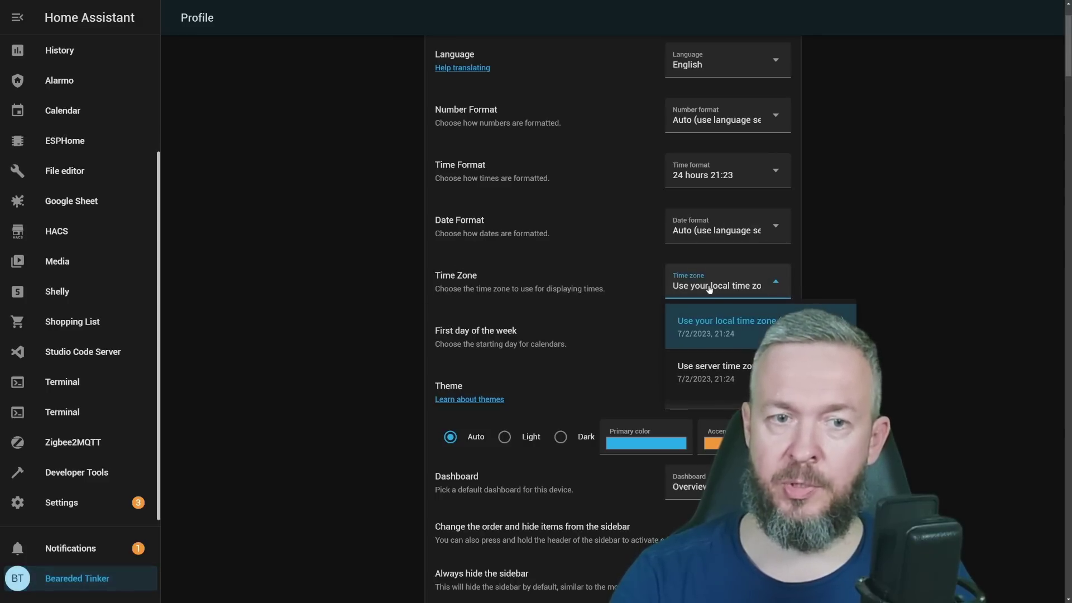
click(704, 369)
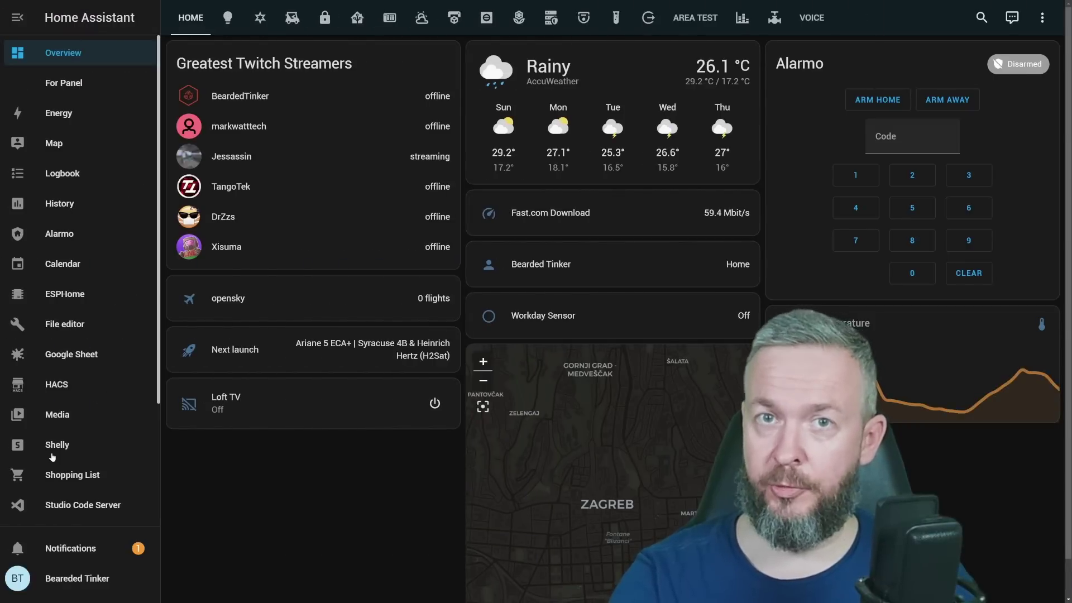
- Open the Scripts list in Automations & Scenes, start a new script, then dismiss the Create script dialog
scroll(52, 457, down, 3)
click(69, 501)
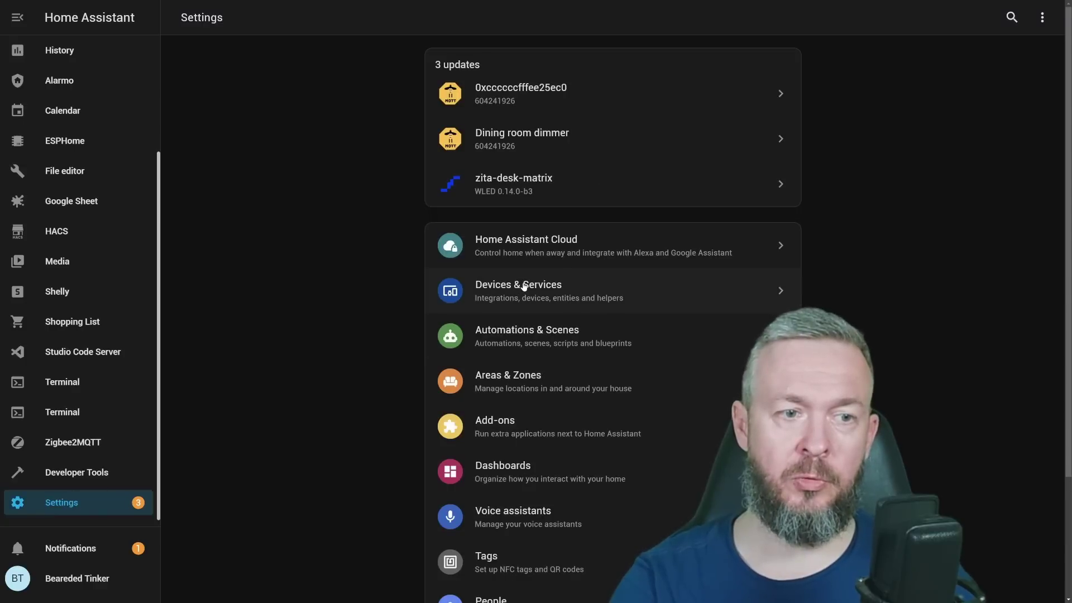
click(519, 329)
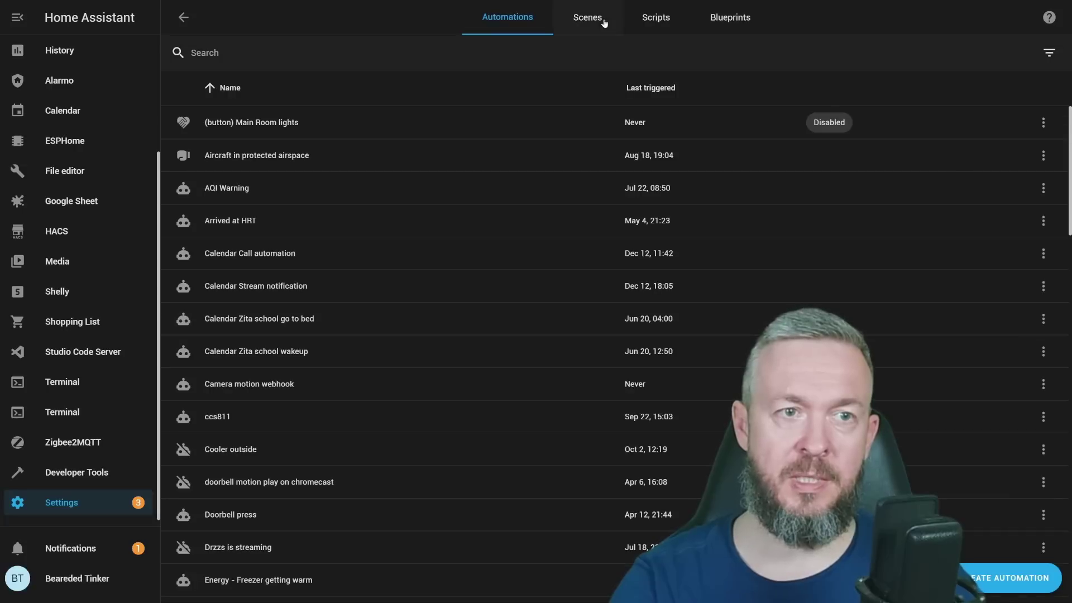
click(649, 23)
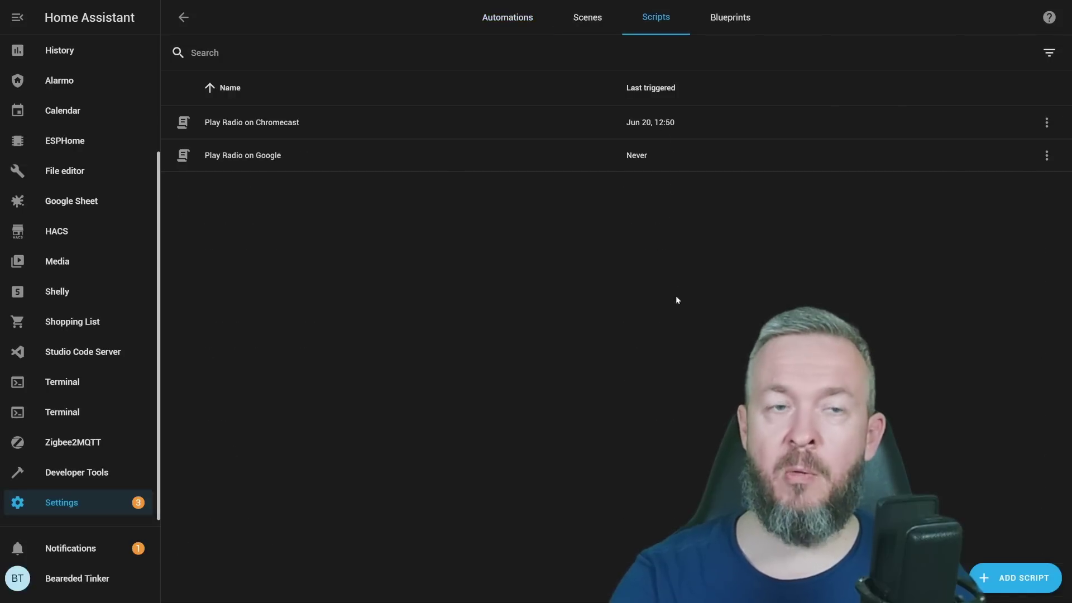
click(1017, 578)
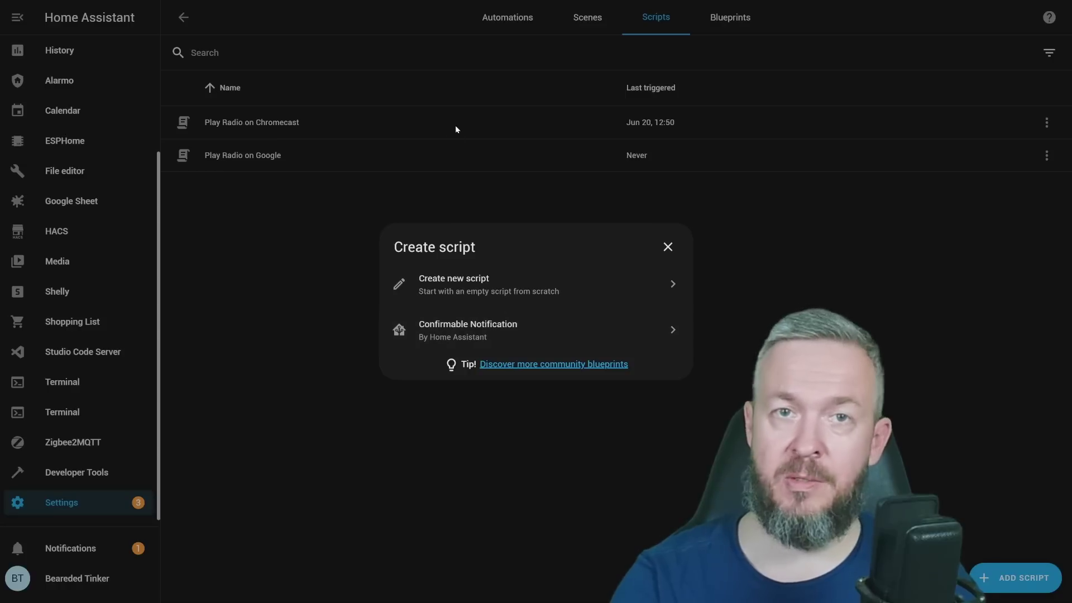
click(489, 216)
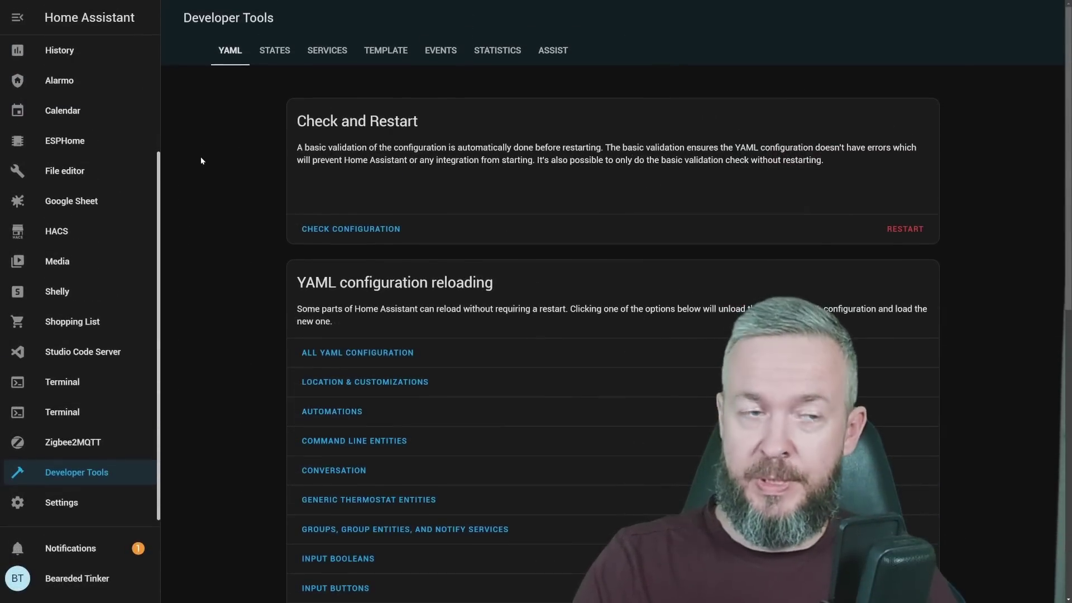
- Choose the Calendar: List event service in the Developer Tools service tool
click(327, 53)
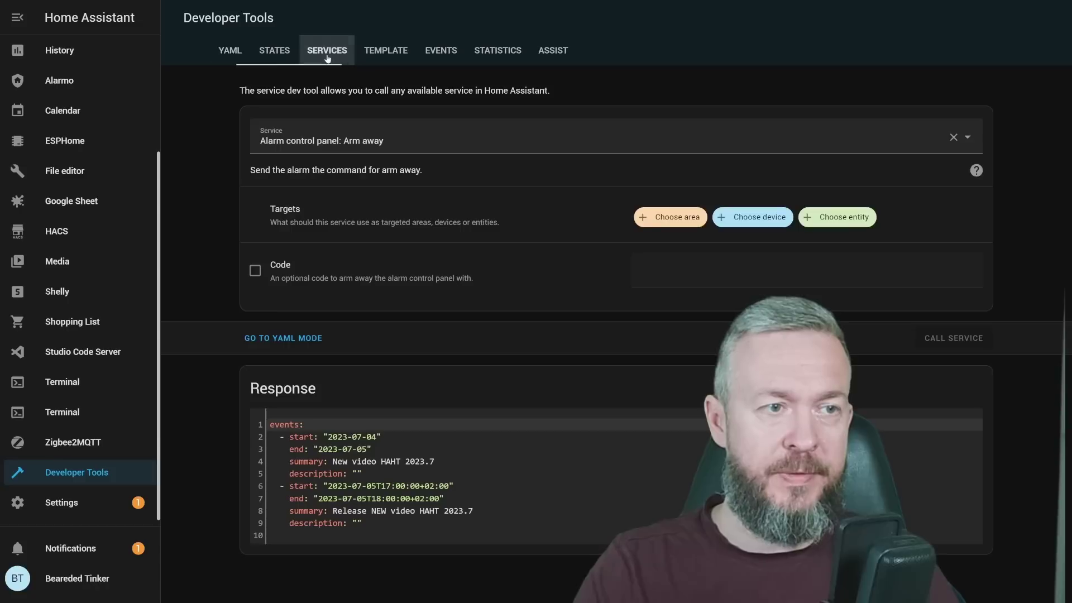
click(416, 141)
key(ctrl+a)
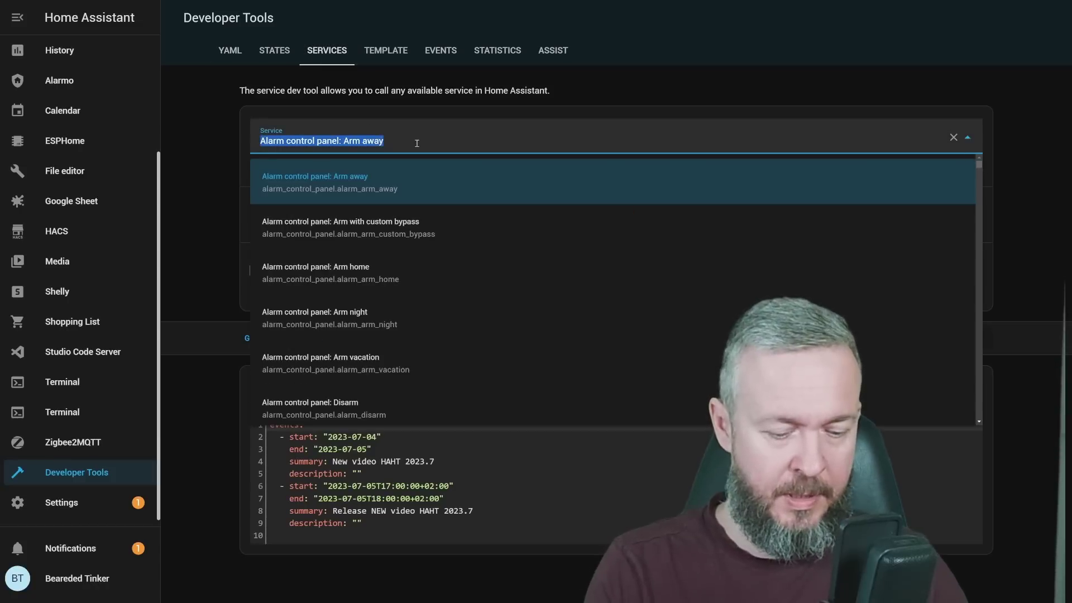
text(cale)
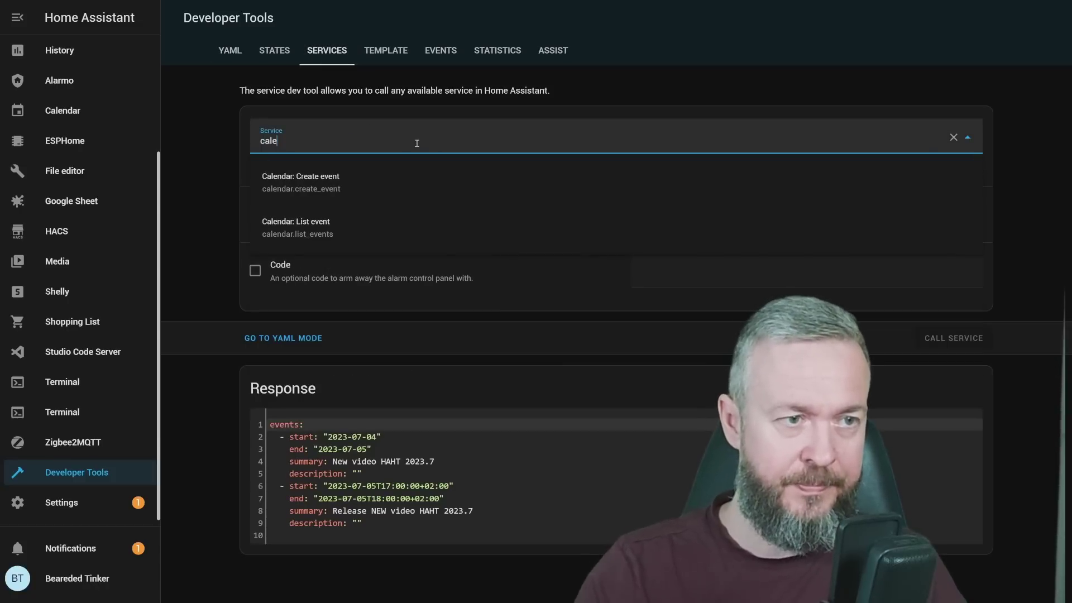
click(352, 223)
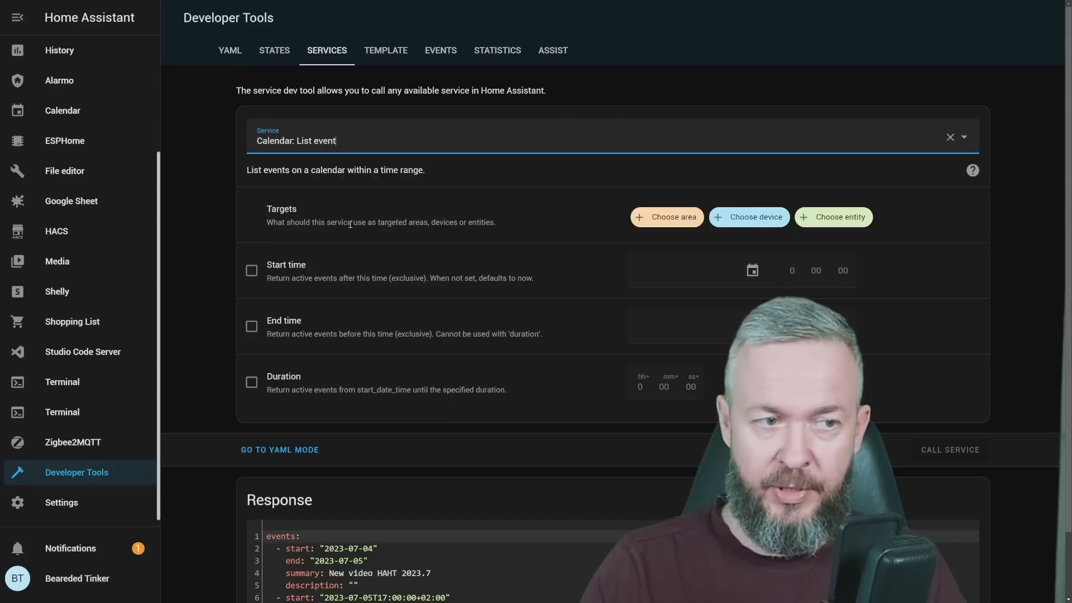
- Set the listing range from 7/4/2023 15:00 to 7/9/2023
click(252, 271)
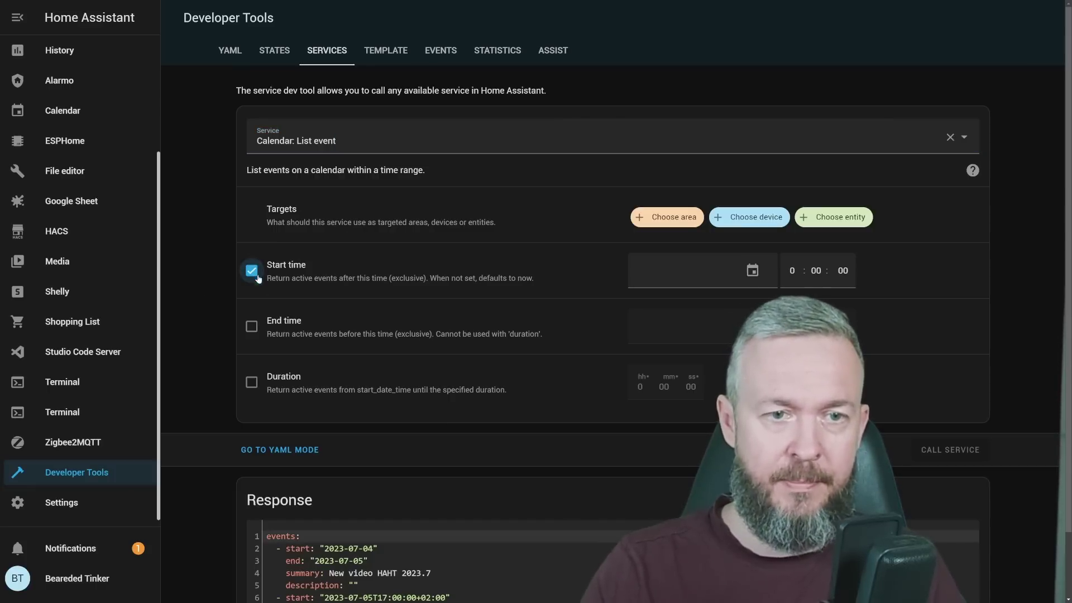
click(764, 282)
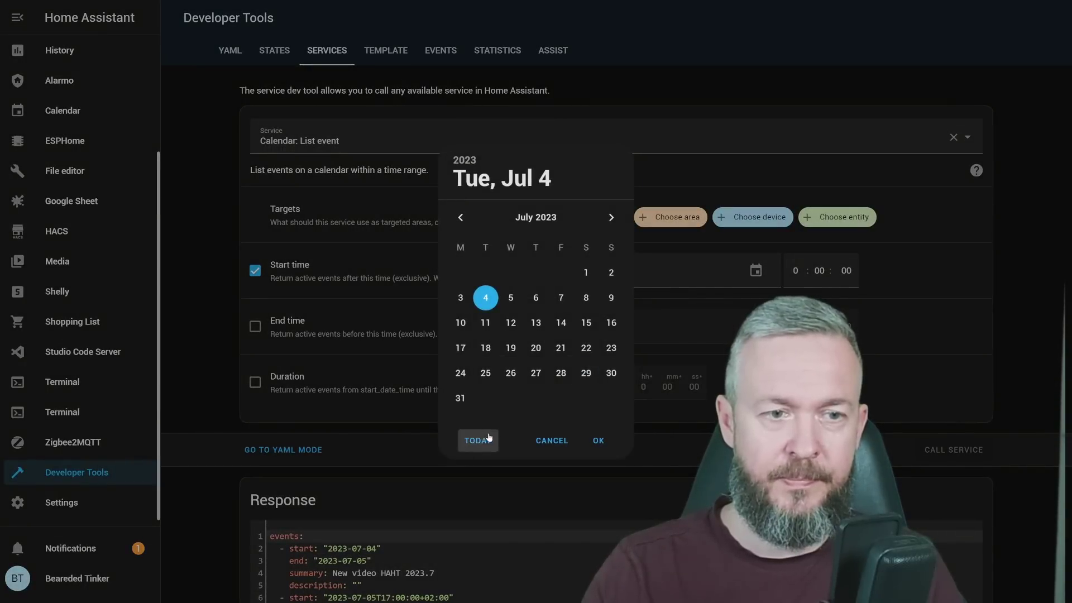
click(598, 439)
click(797, 274)
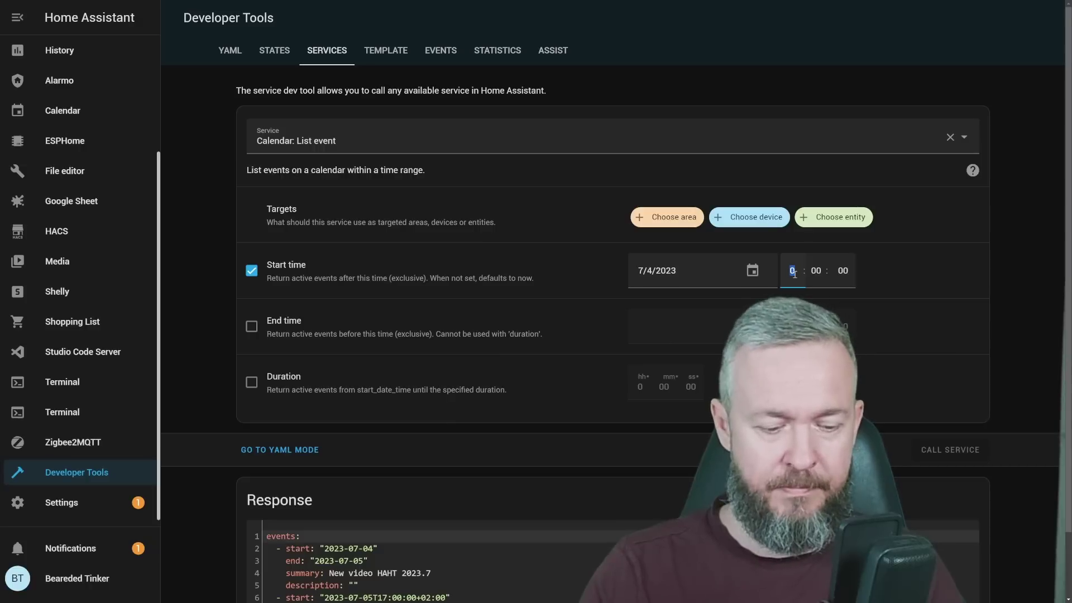
text(15)
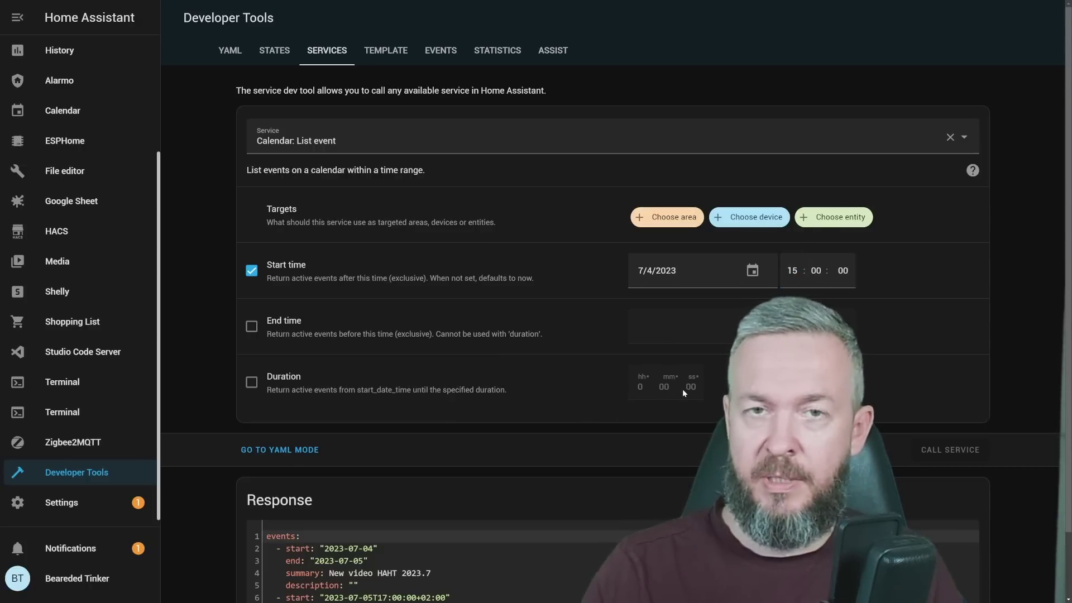
click(261, 330)
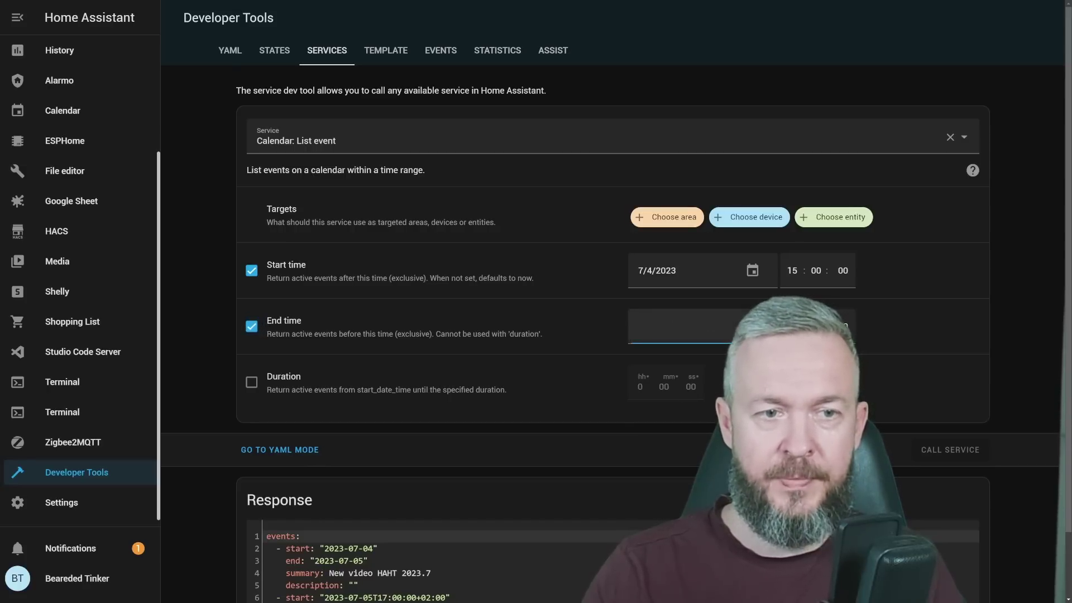
click(667, 279)
click(610, 300)
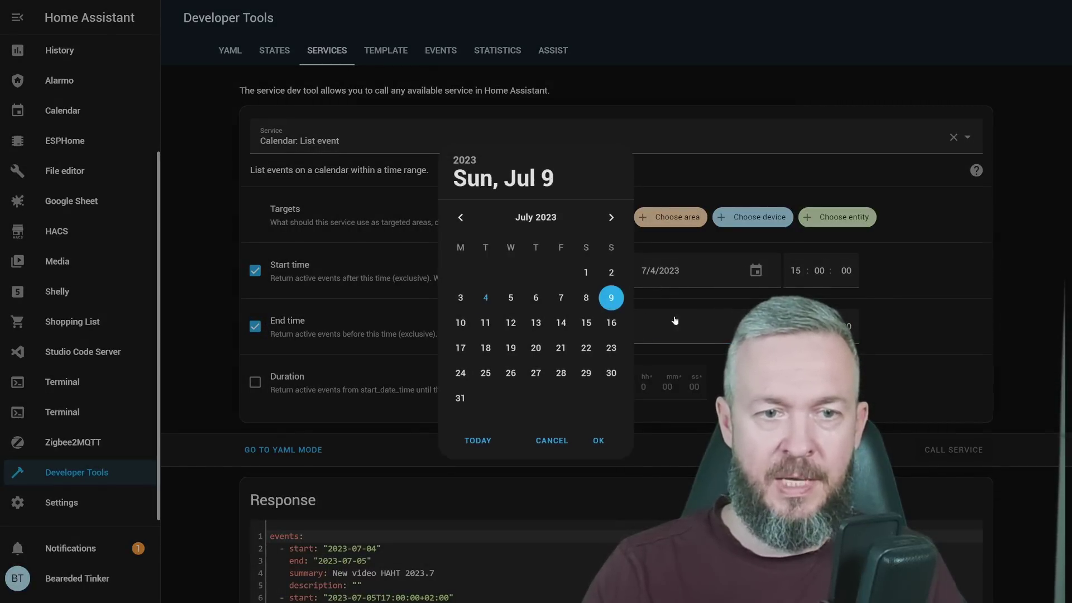
click(598, 440)
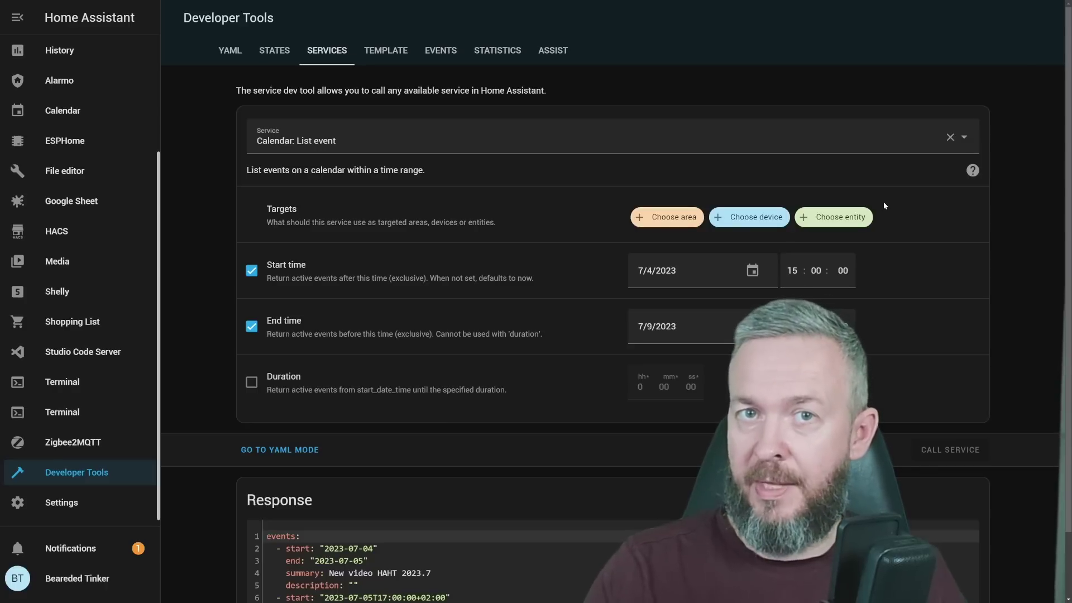
- Target the School calendar and call the service
click(836, 222)
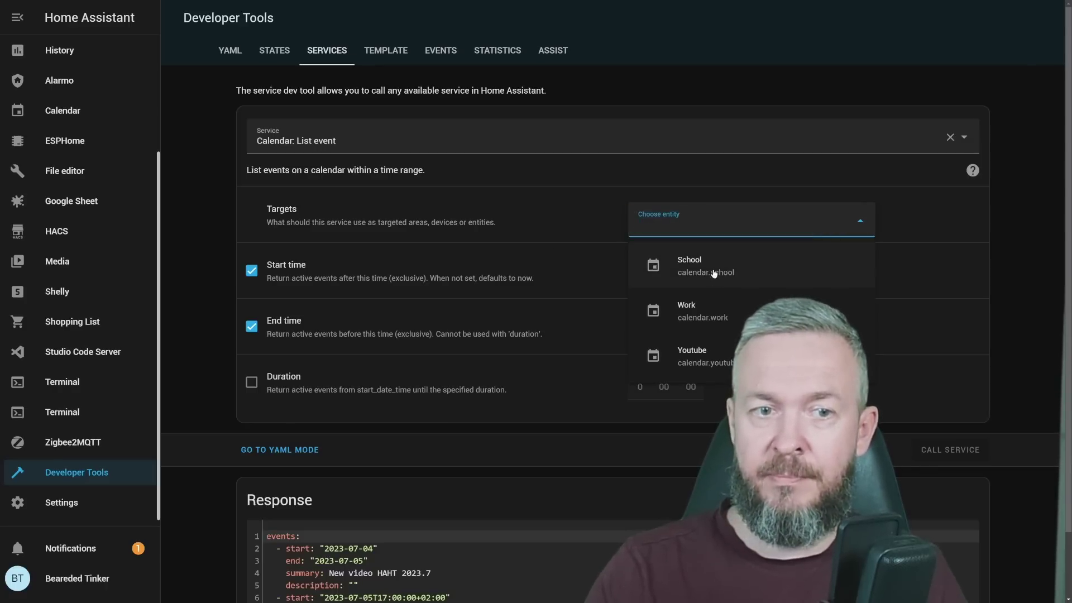
click(720, 331)
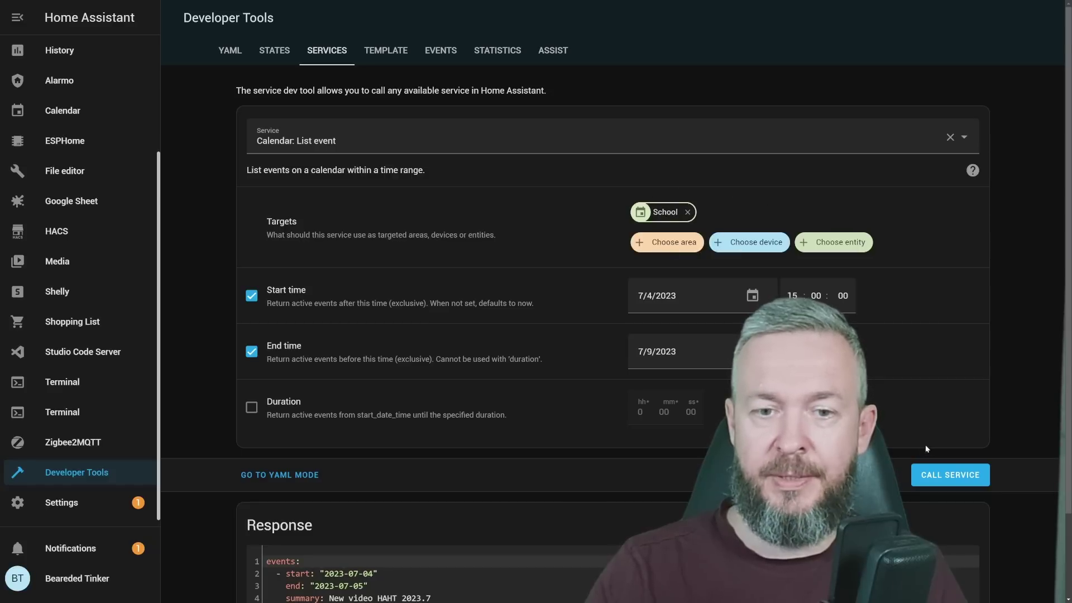
click(941, 475)
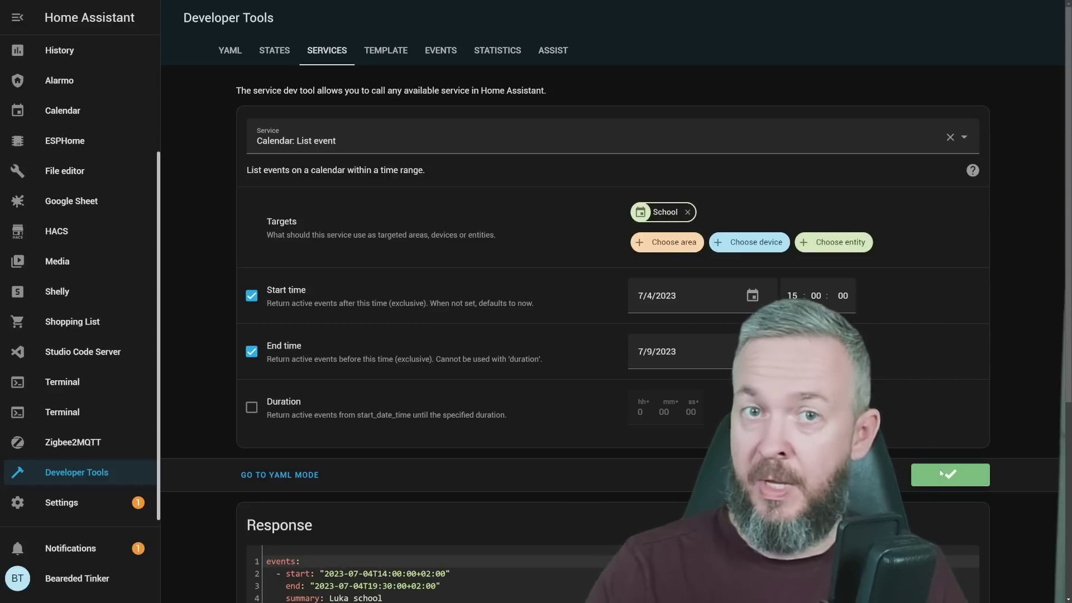
scroll(691, 387, down, 5)
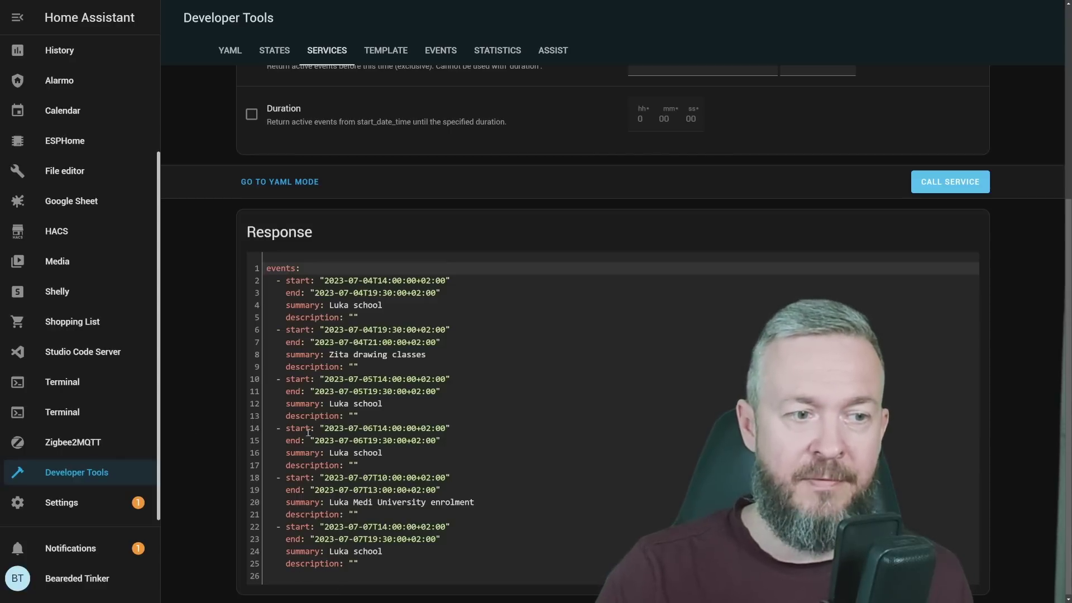
scroll(374, 483, down, 1)
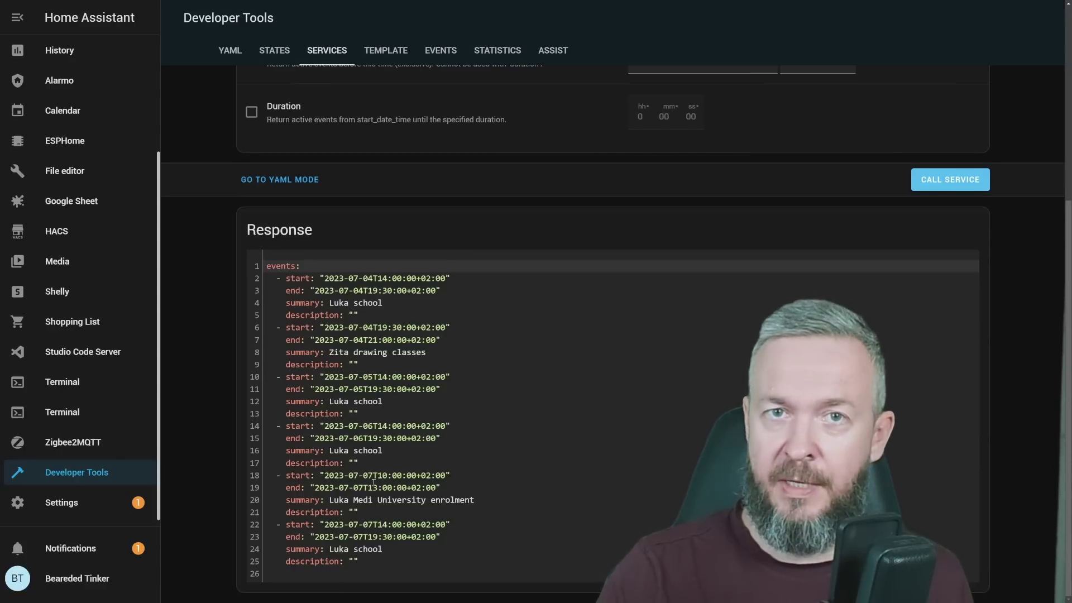
scroll(496, 210, up, 5)
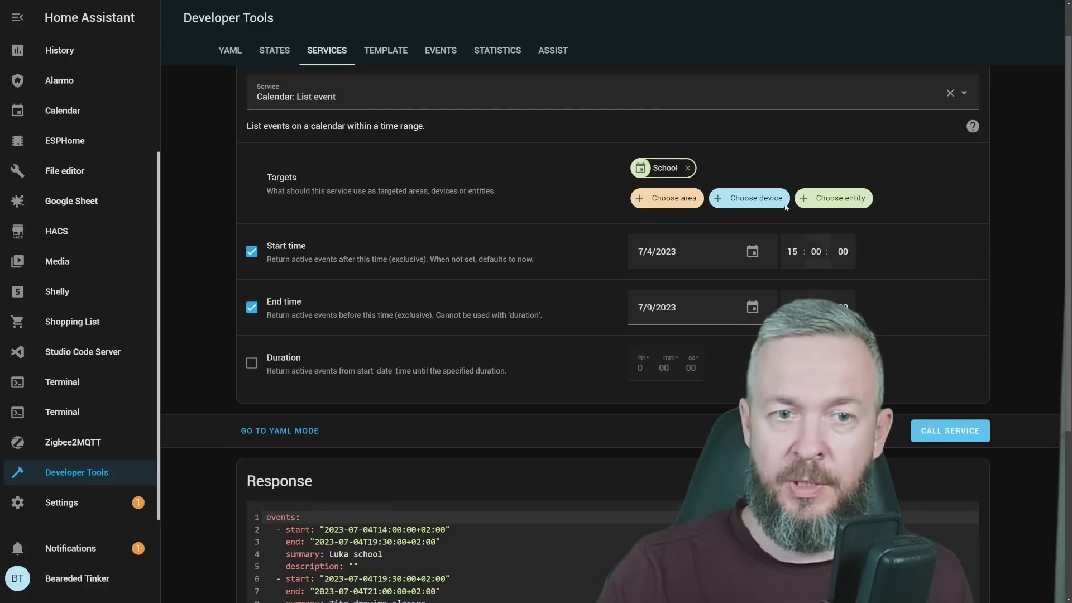
scroll(538, 419, down, 1)
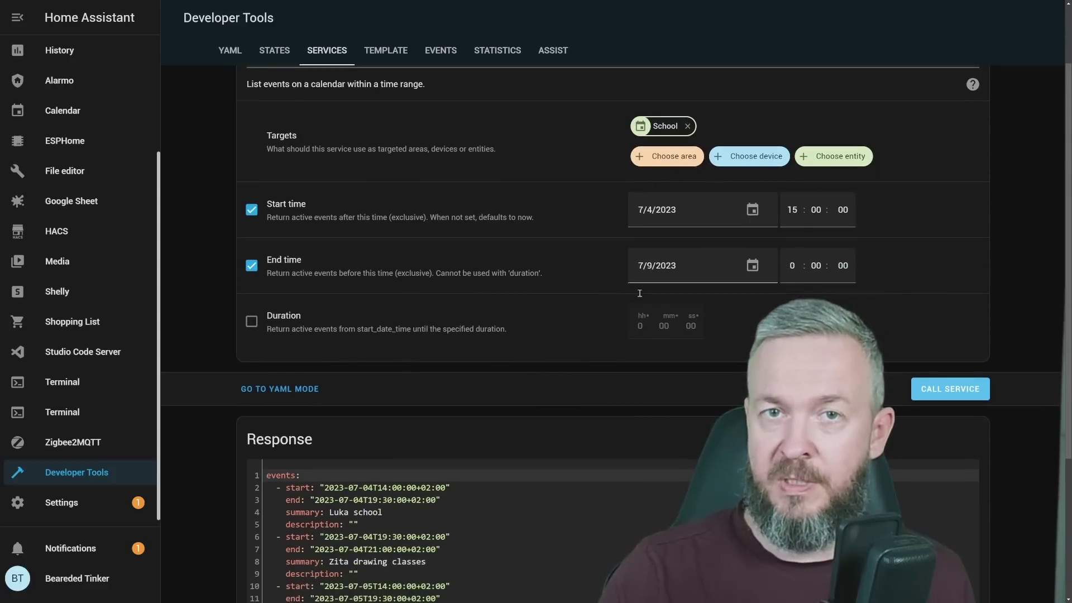
scroll(48, 207, up, 1)
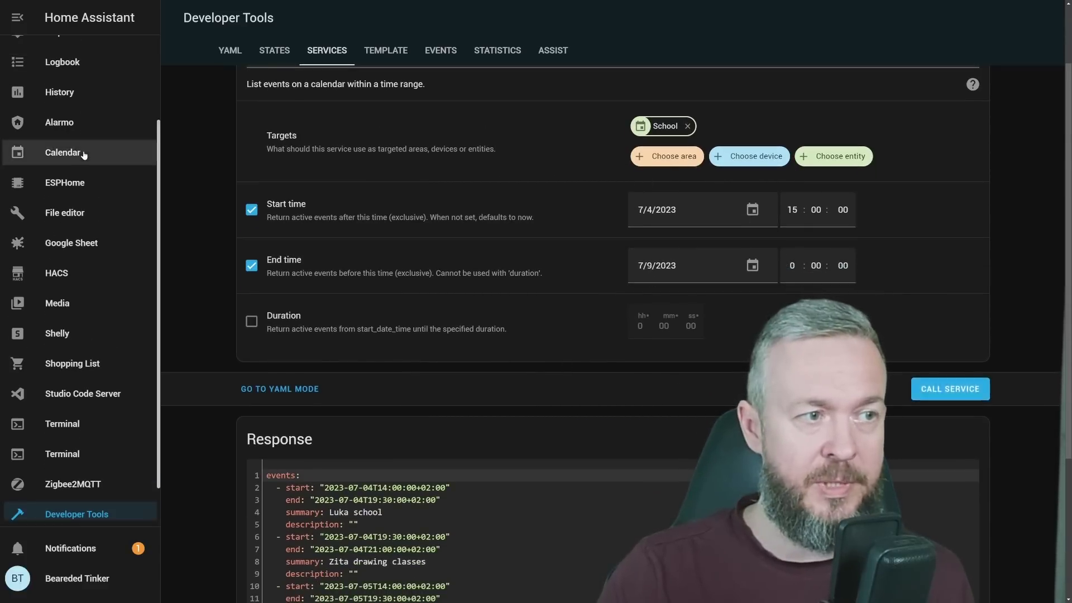
click(84, 152)
click(187, 119)
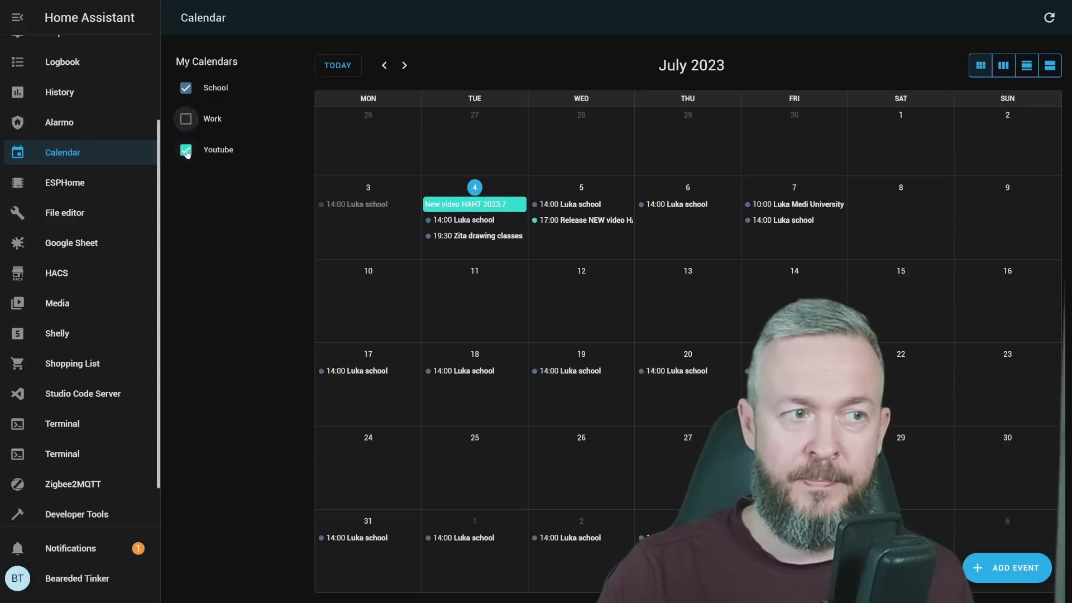
click(186, 149)
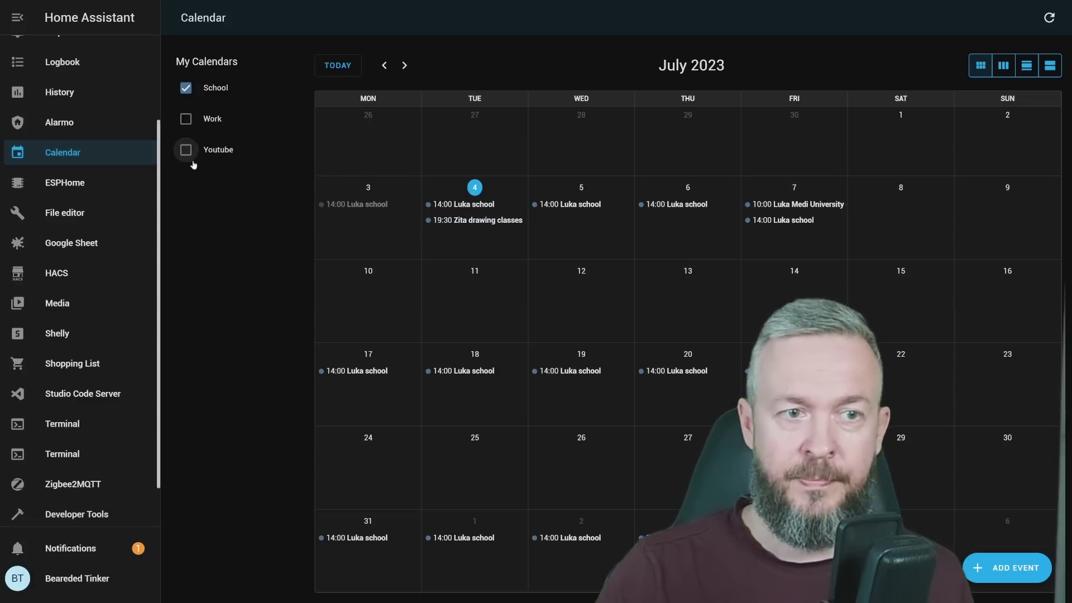
click(187, 89)
click(186, 150)
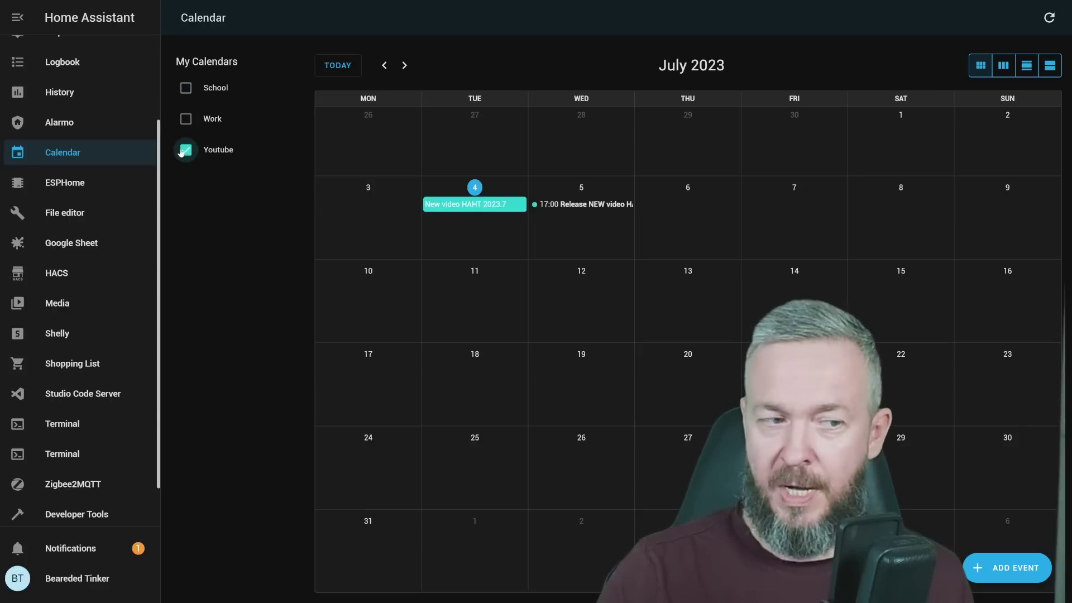
scroll(127, 471, down, 1)
- Replace the School target with the Youtube calendar and call the service to list its events
click(127, 471)
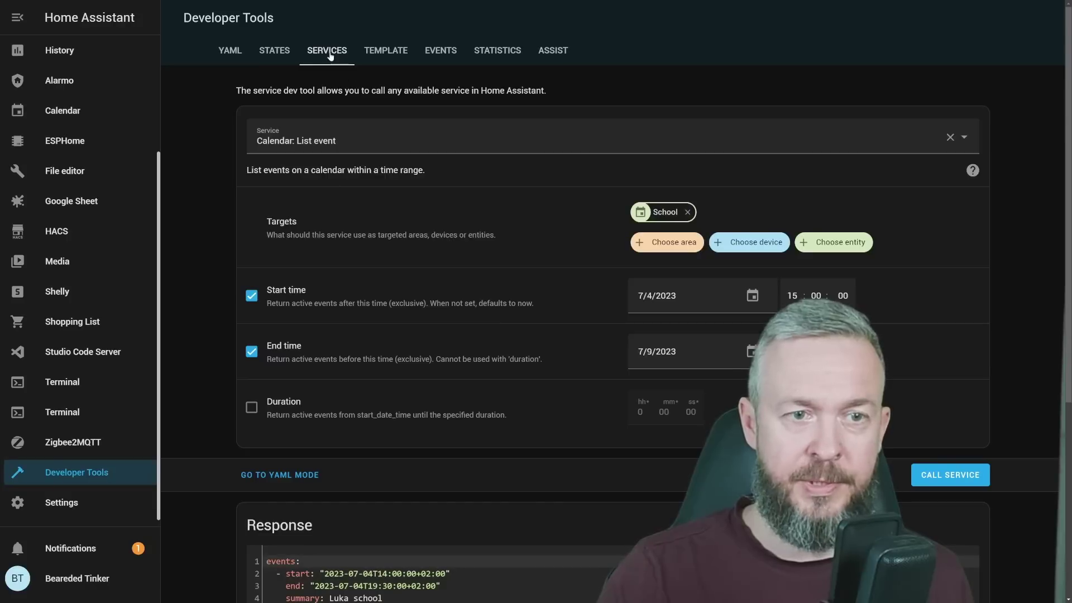
click(685, 212)
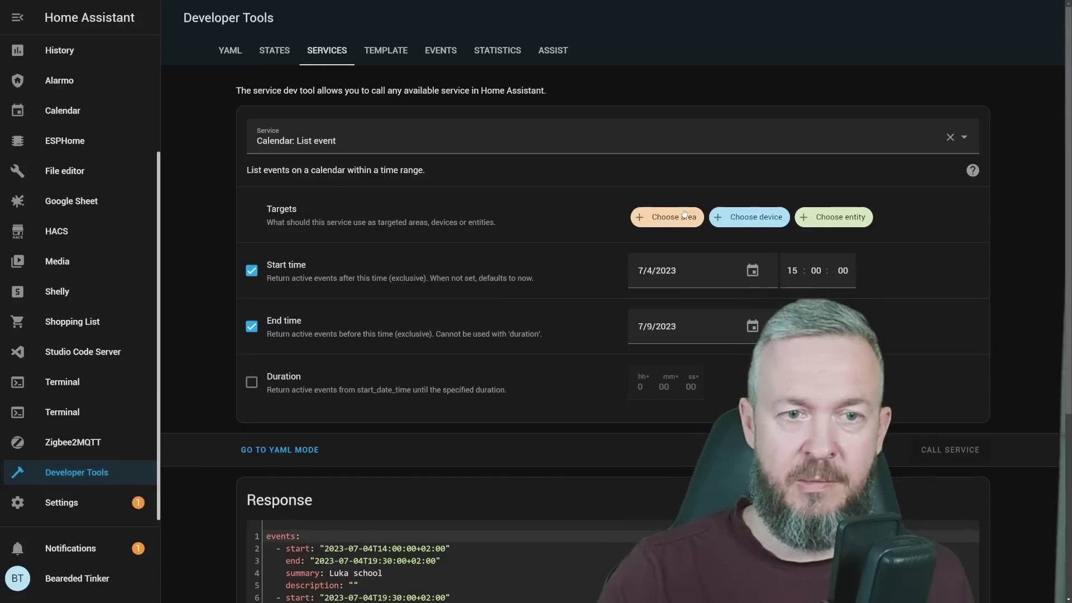
click(821, 220)
click(683, 344)
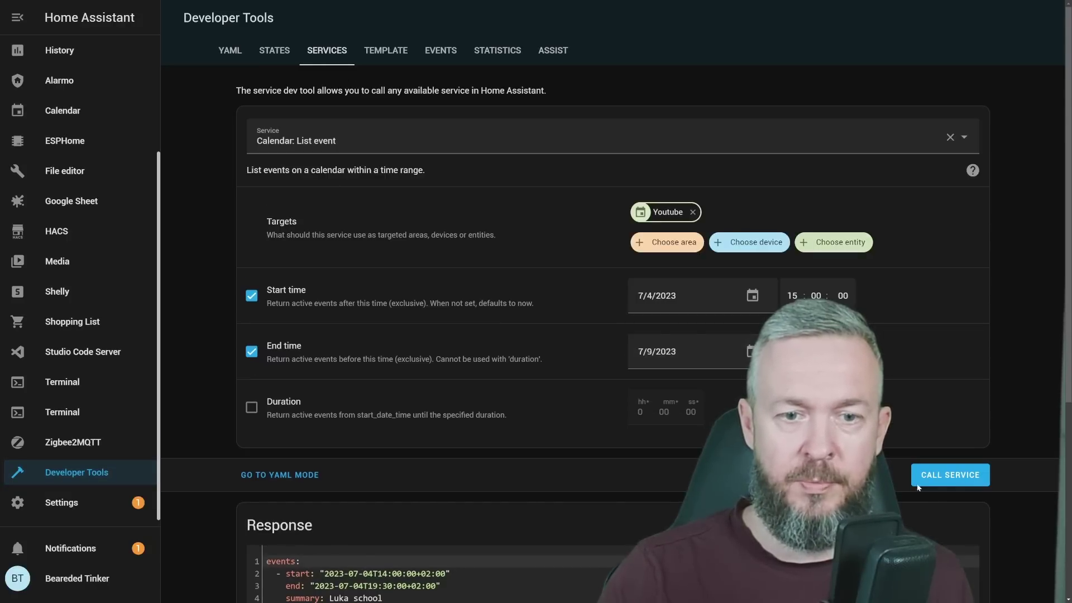
click(940, 466)
scroll(623, 376, down, 2)
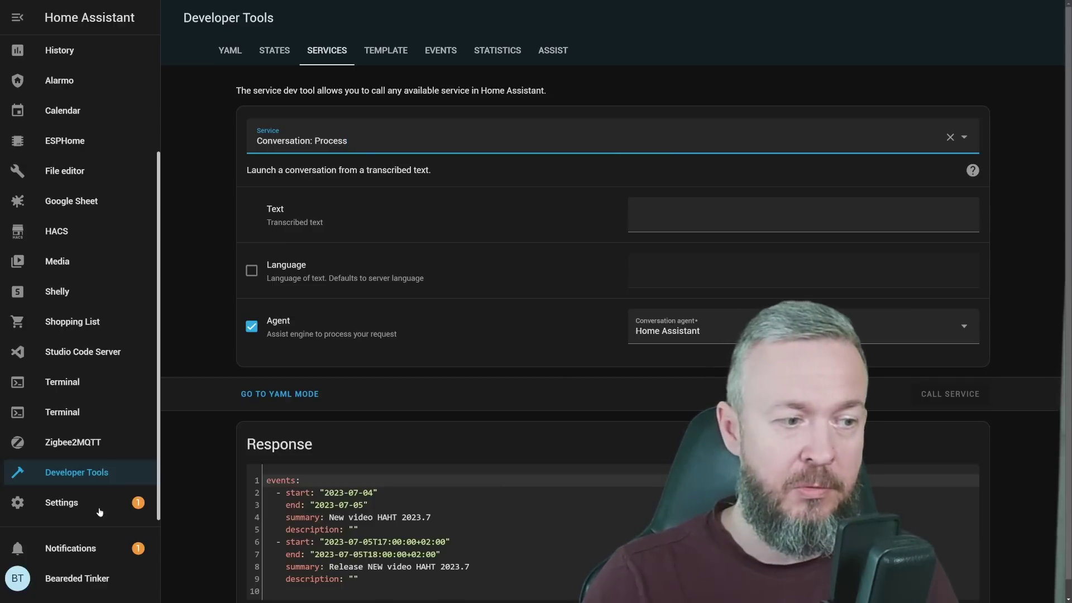
- In Devices & Services, add an integration by searching 'openai' and selecting OpenAI Conversation
click(43, 504)
click(500, 211)
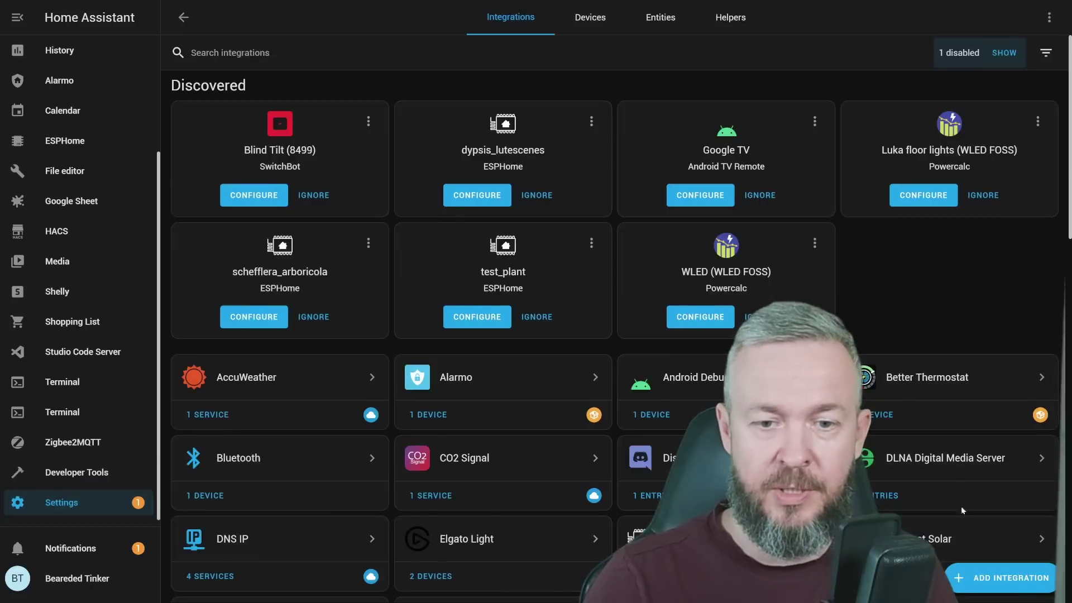
click(977, 576)
text(o)
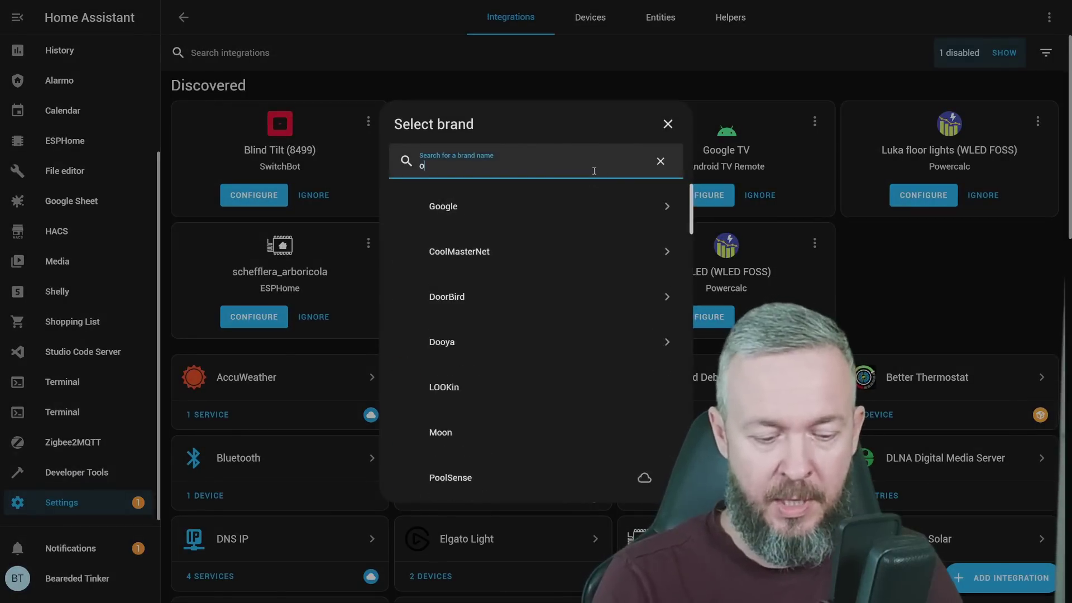
text(penai)
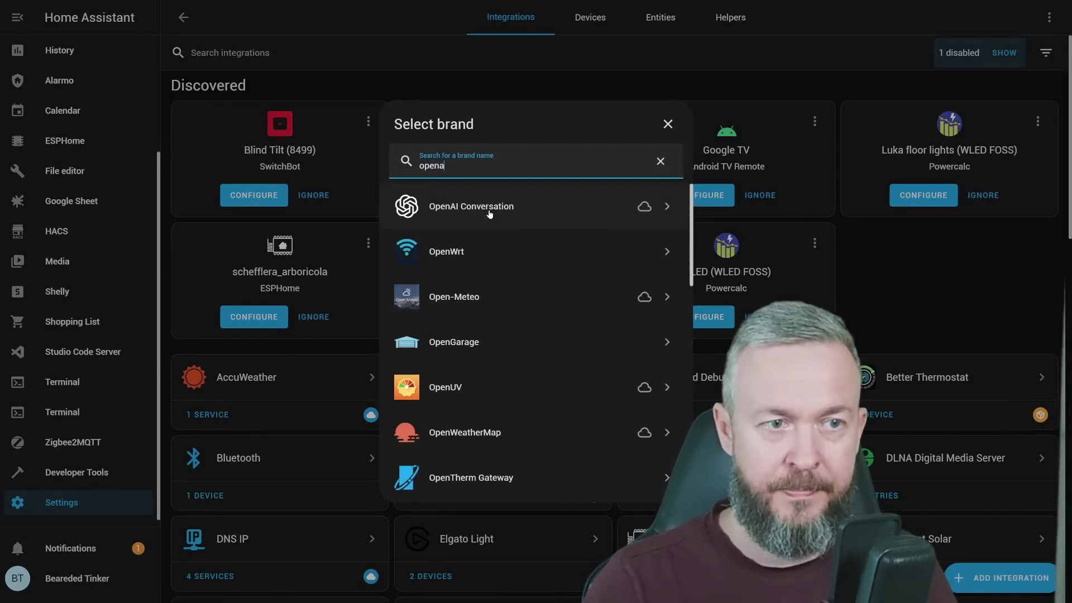
click(492, 219)
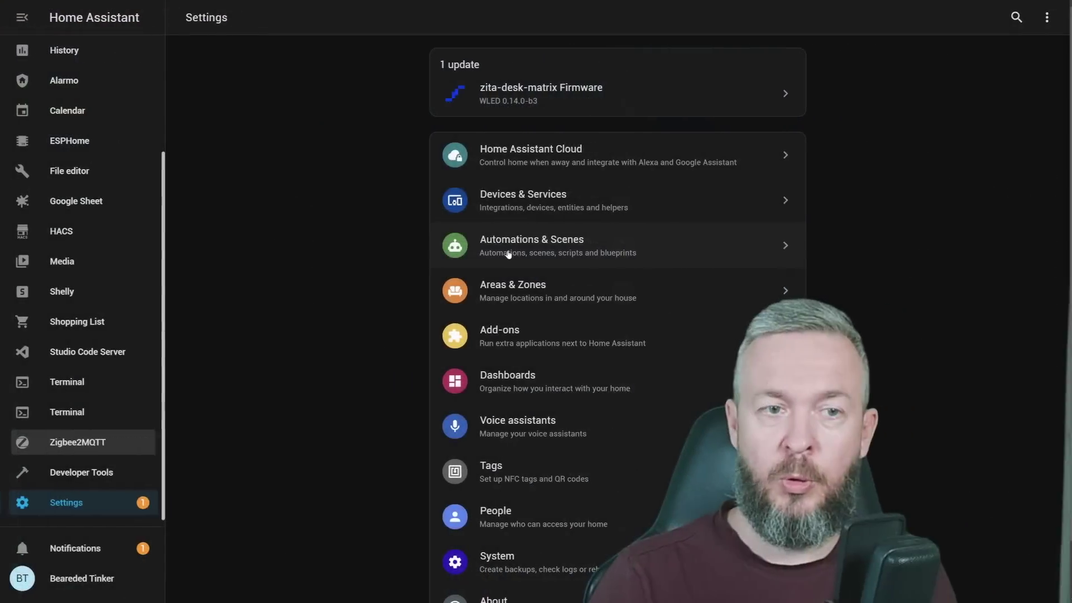
- Preview the pasted gist blueprint, cancel the import, and start an automation from Conversation agent Agenda Notification
click(503, 246)
click(740, 19)
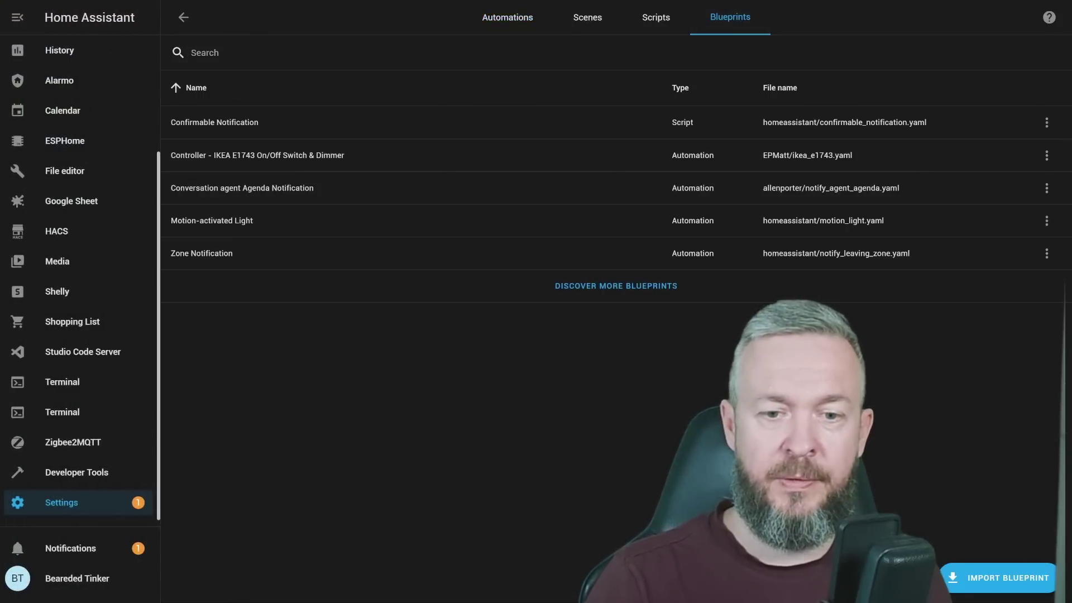
click(999, 578)
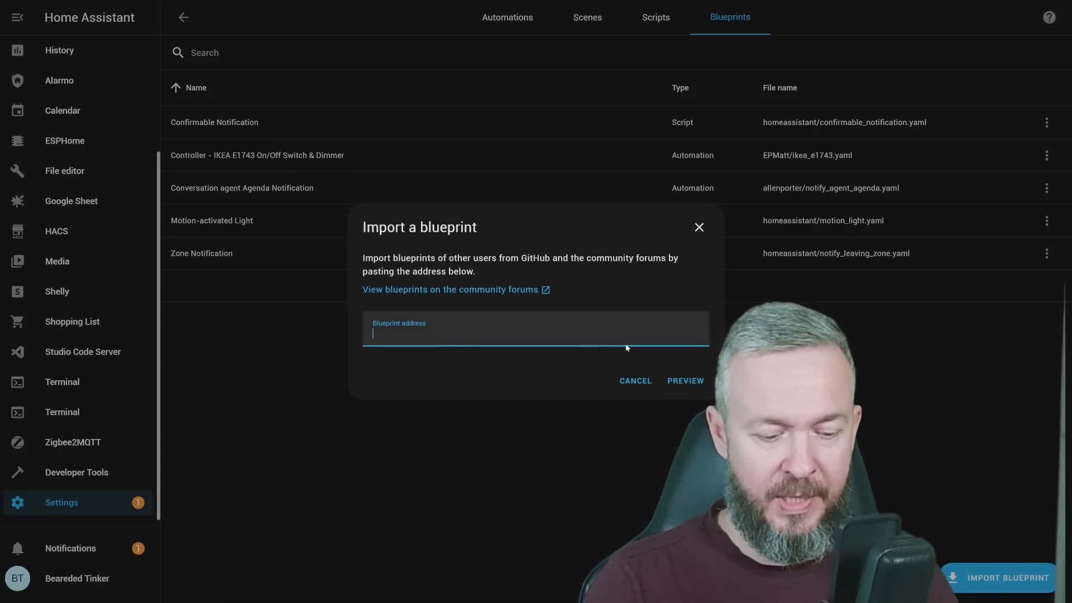
text(https://gist.github.com/allenporter/e70d9eb090c7dbdd593cf526e07b4abe)
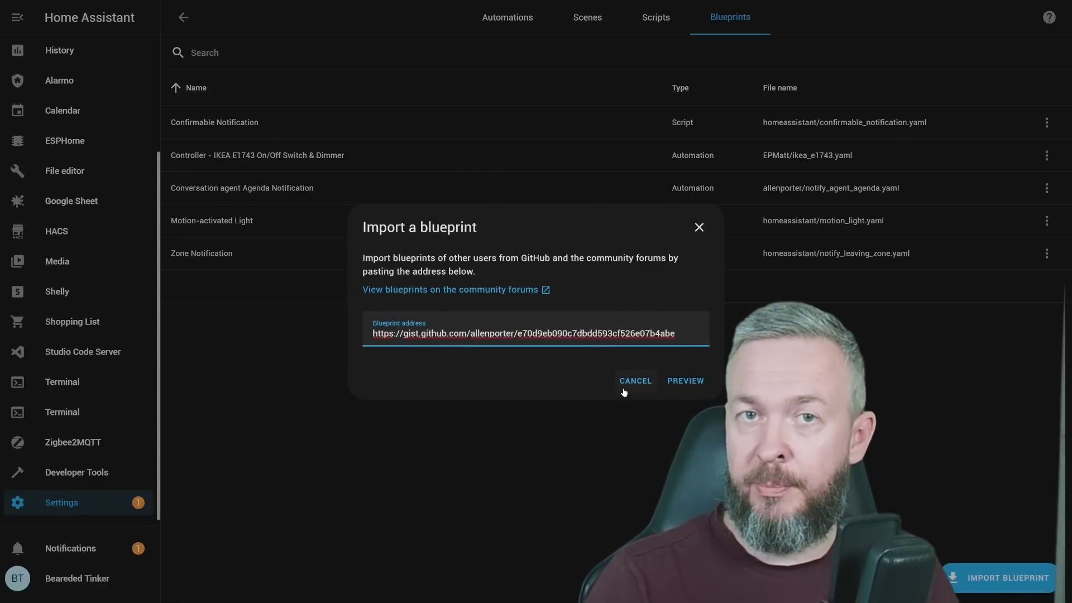
click(684, 385)
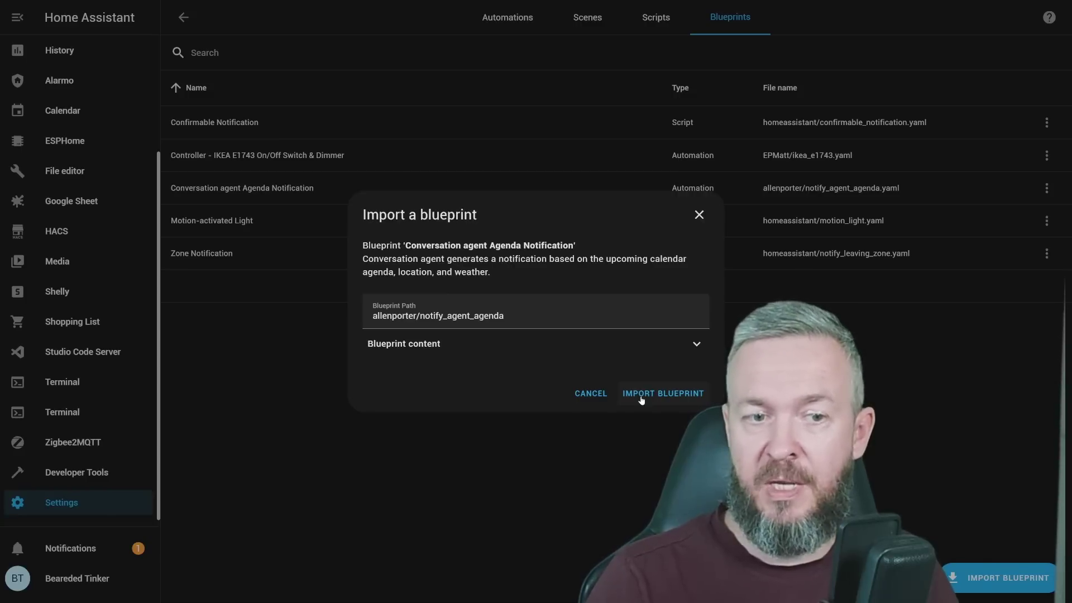
click(597, 392)
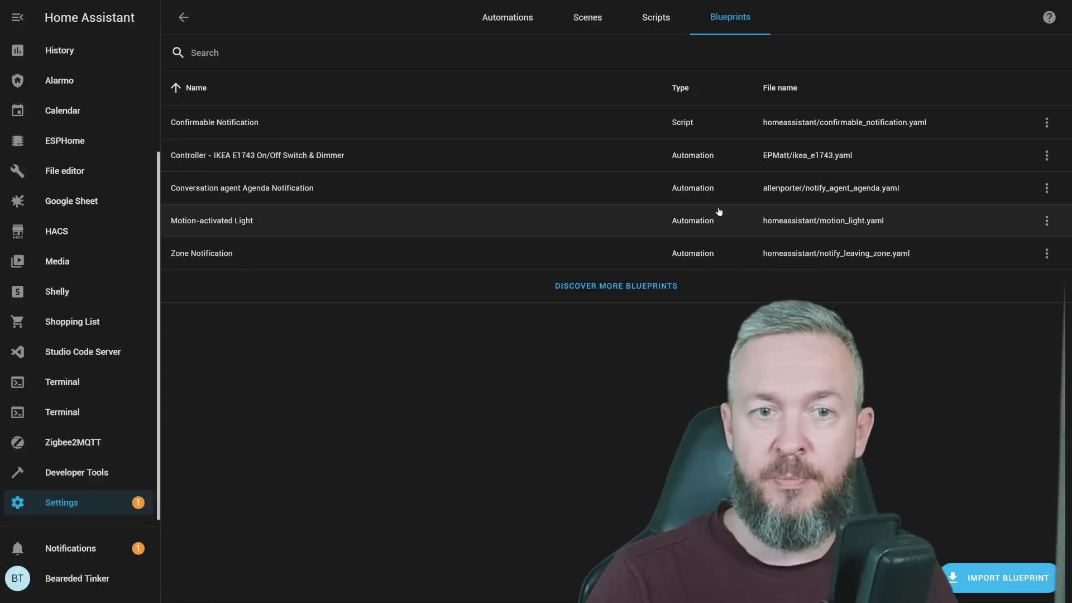
click(309, 194)
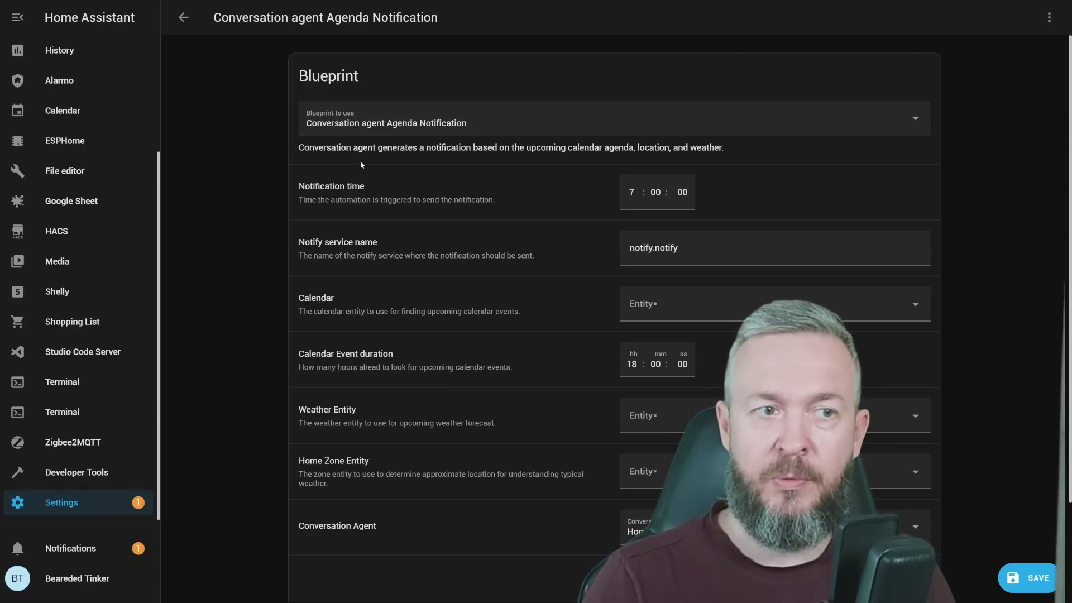
- Set the notification time to 16:32 and the notify service to notify.beardedbot
click(639, 192)
text(16)
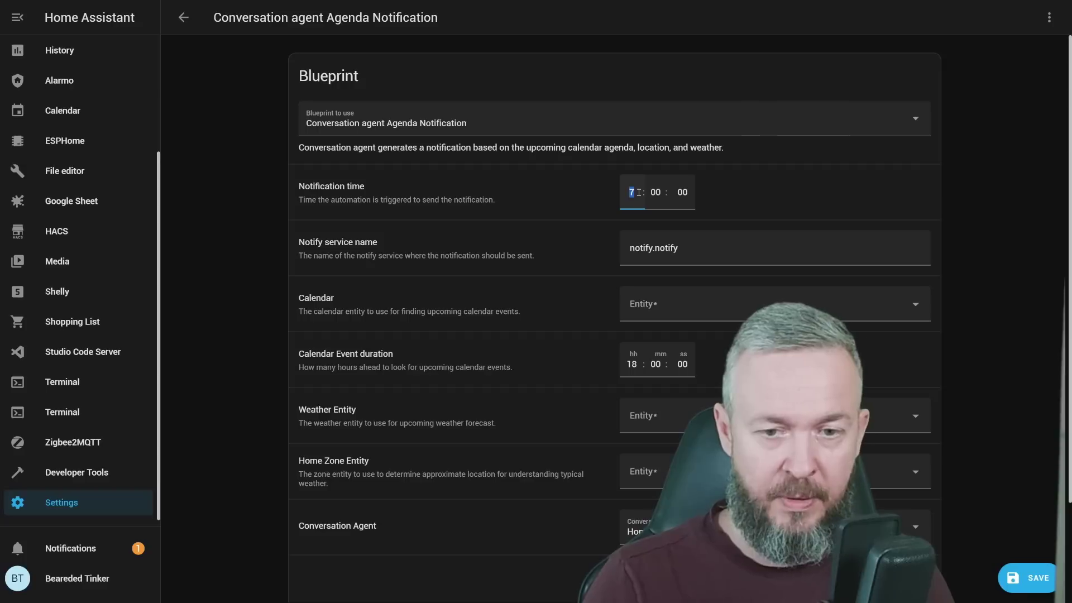
key(Tab)
text(32)
click(761, 244)
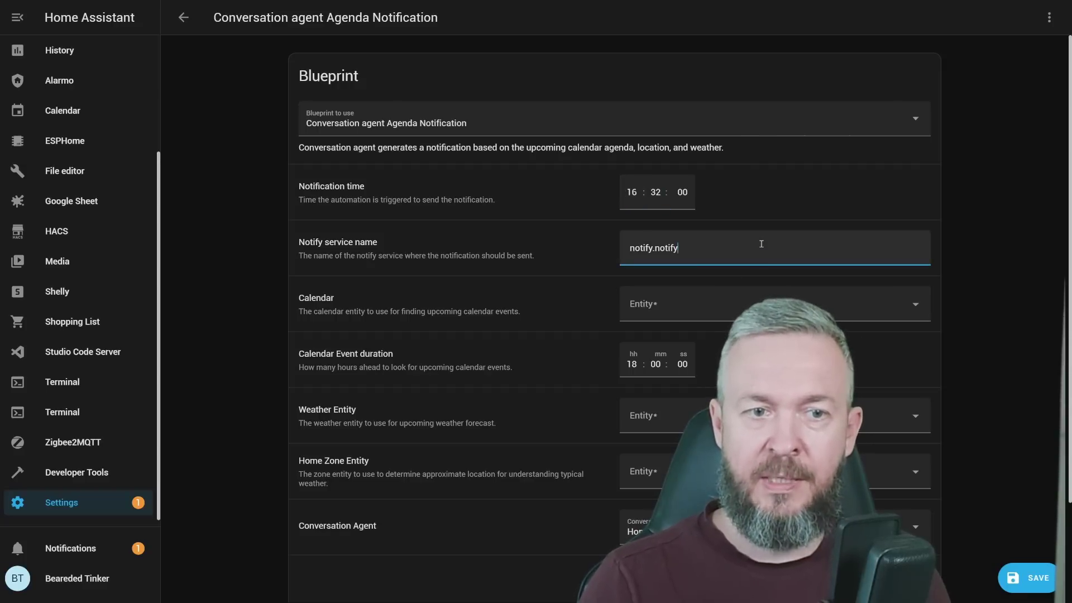
key(BackSpace)
key(BackSpace)
key(BackSpace)
key(BackSpace)
key(BackSpace)
key(BackSpace)
text(beardedbot)
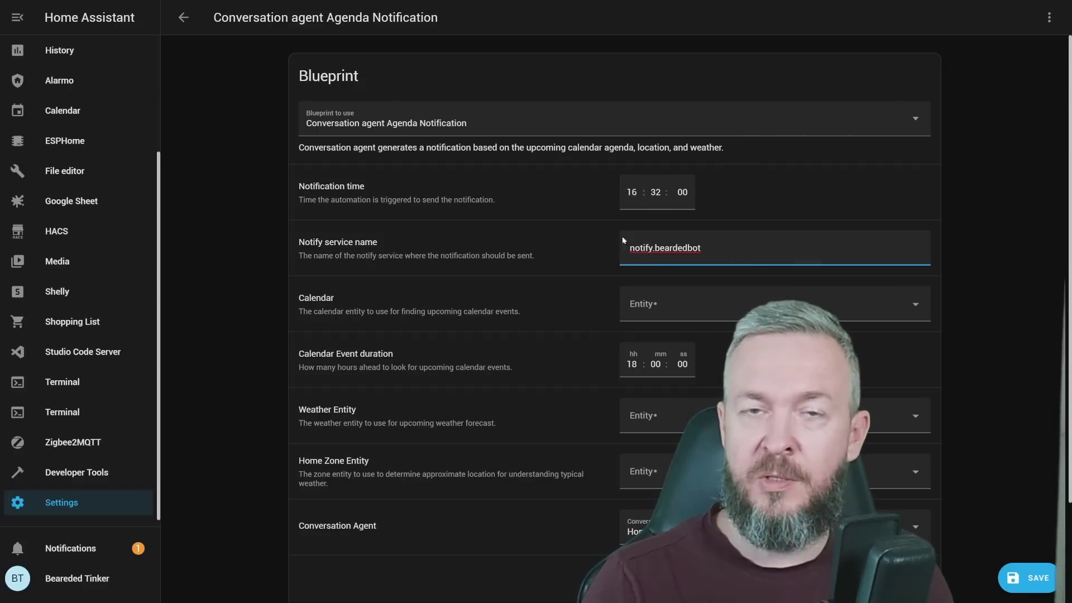
- Choose School calendar, AccuWeather, BeardedHASSIO home zone and OpenAI Conversation as the agent
click(696, 293)
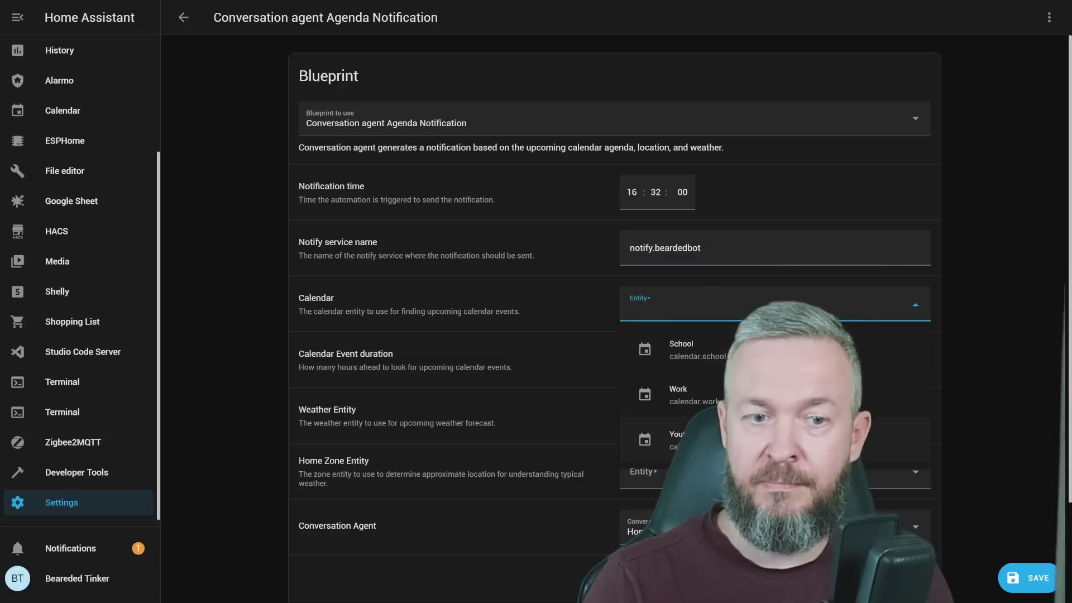
click(638, 360)
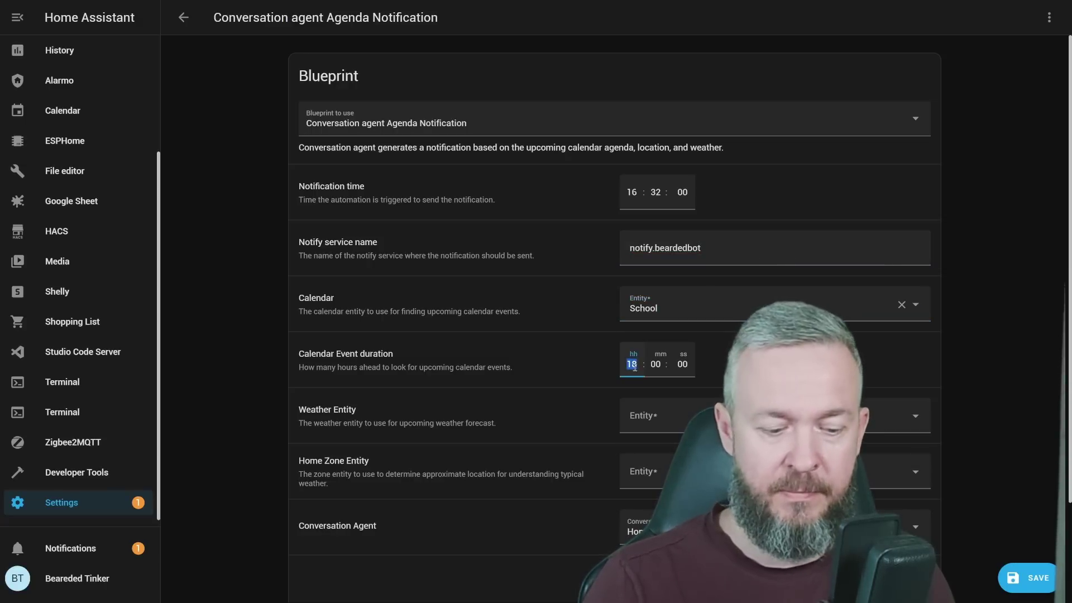
click(670, 416)
scroll(681, 416, down, 2)
click(682, 352)
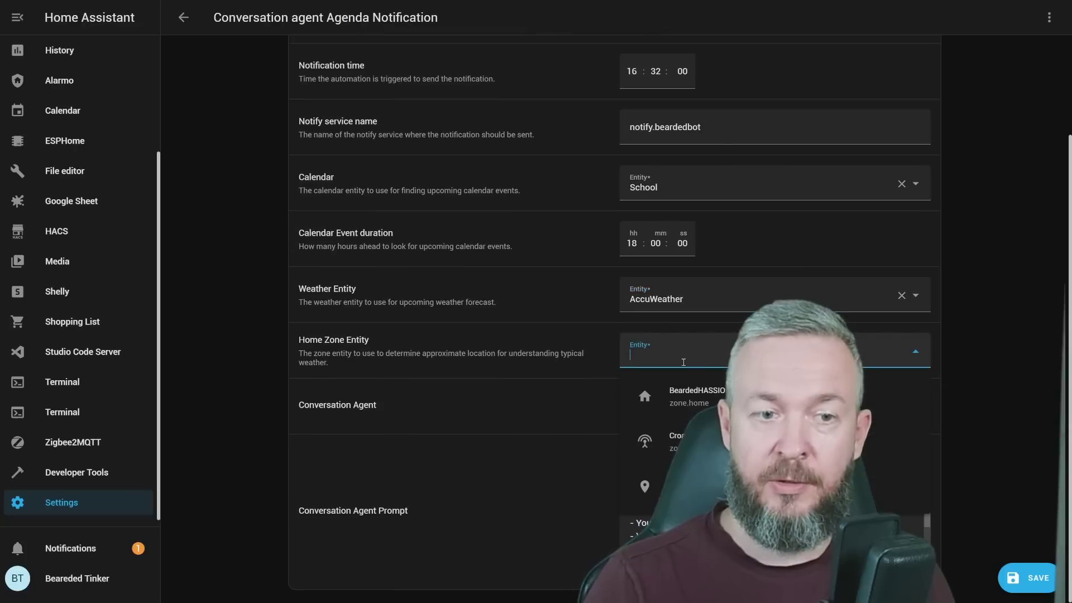
click(682, 389)
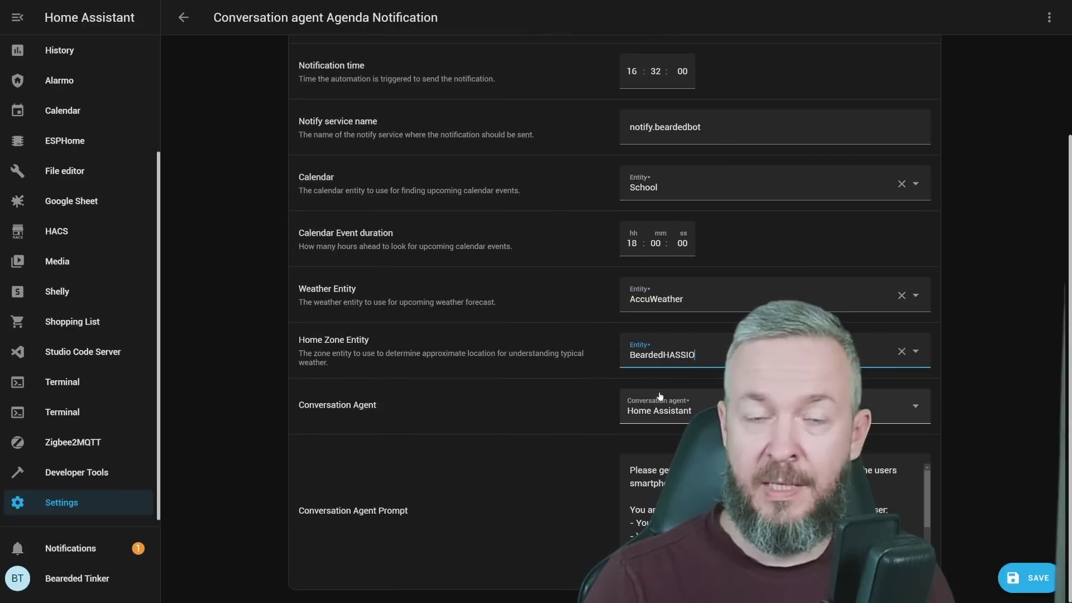
click(669, 406)
click(673, 433)
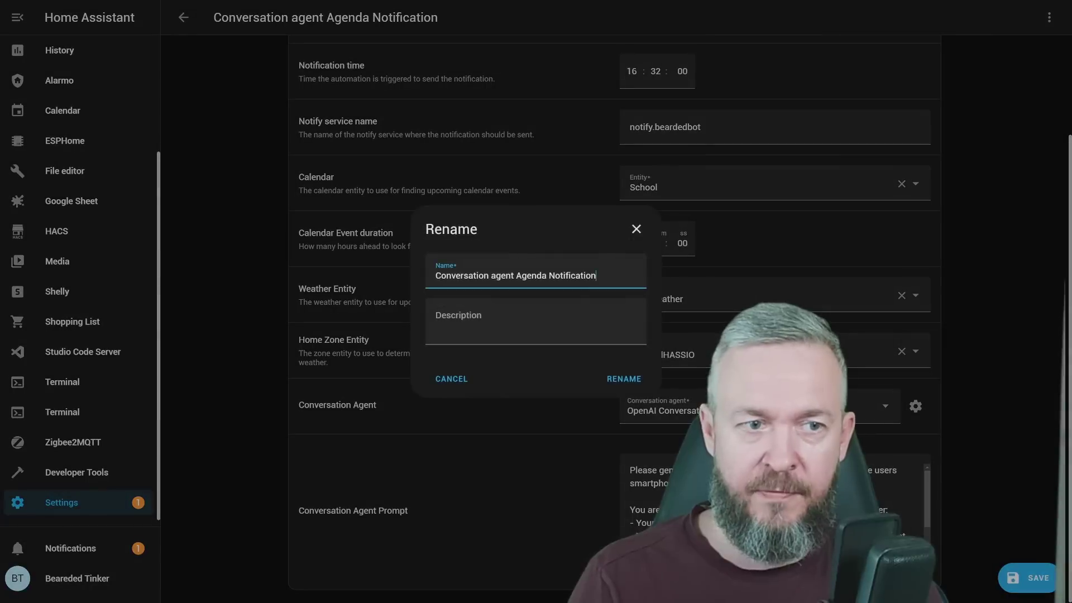
- Rename the automation to 'Conversation agent Agenda Notification 3' and return to the automations list
text(3)
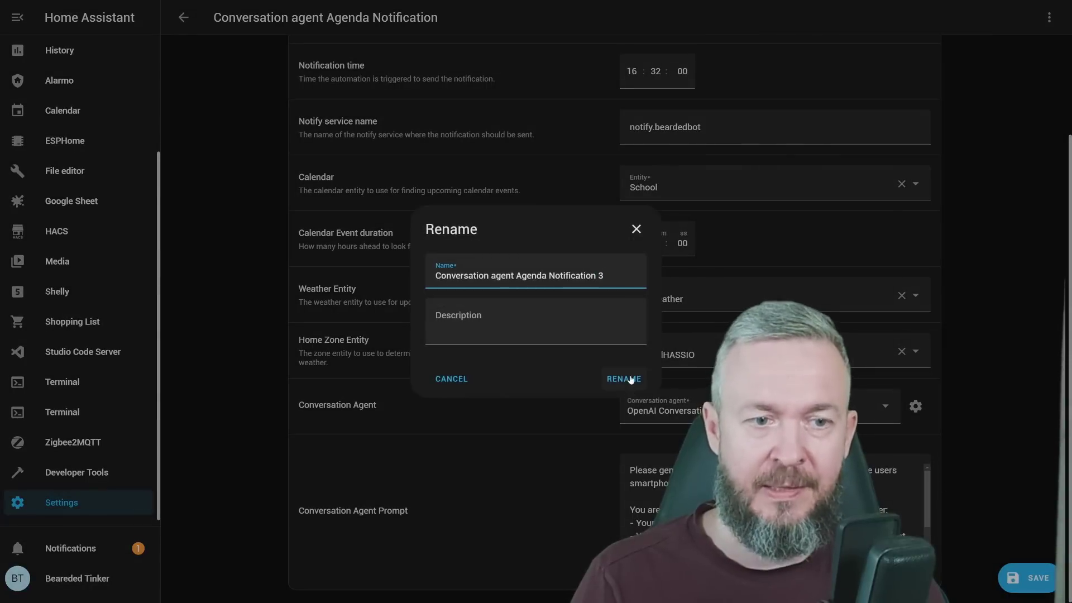
click(629, 381)
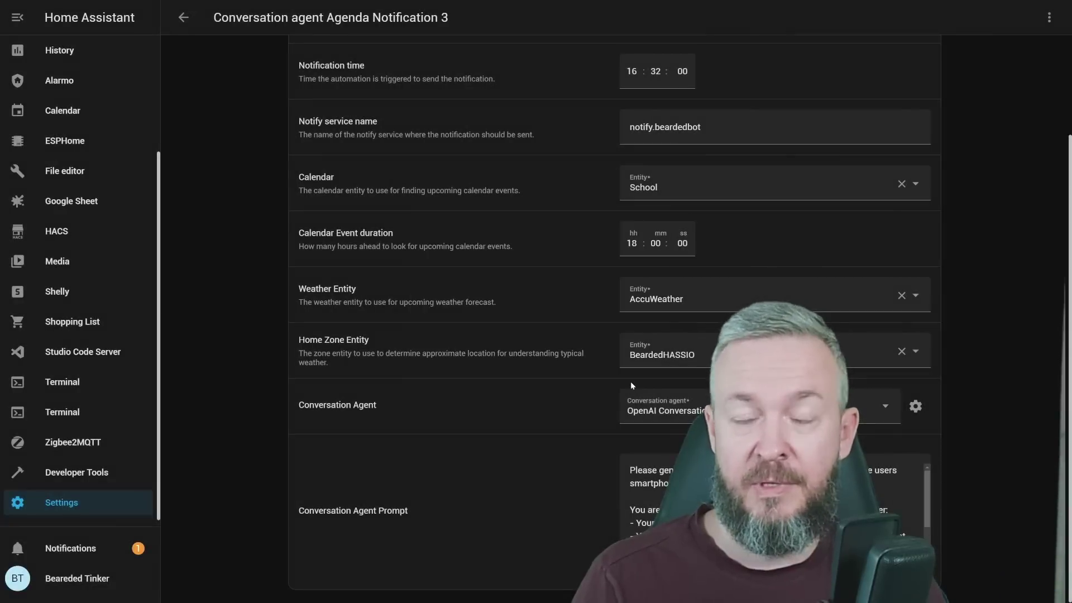
click(182, 17)
scroll(306, 247, down, 3)
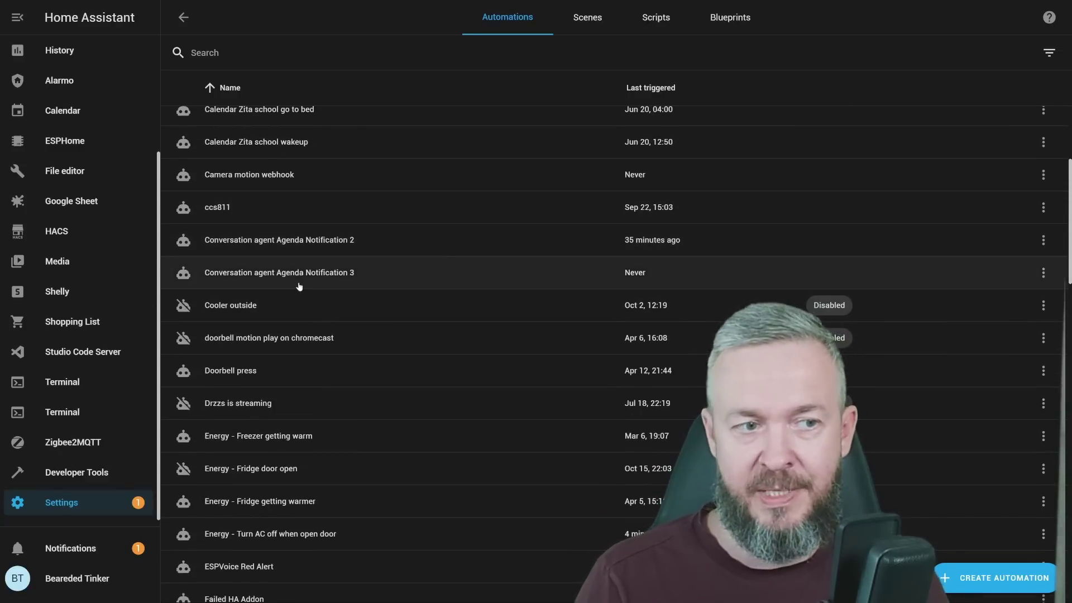
- Open Agenda Notification 3, run it from the extra actions menu, and view its trace
click(330, 273)
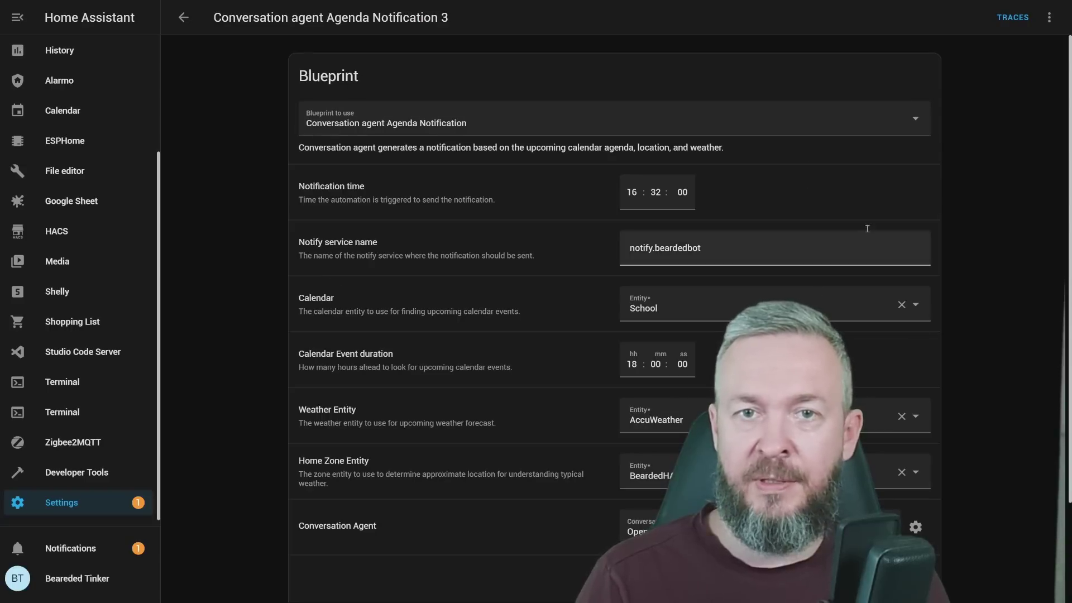
click(1050, 17)
click(1021, 81)
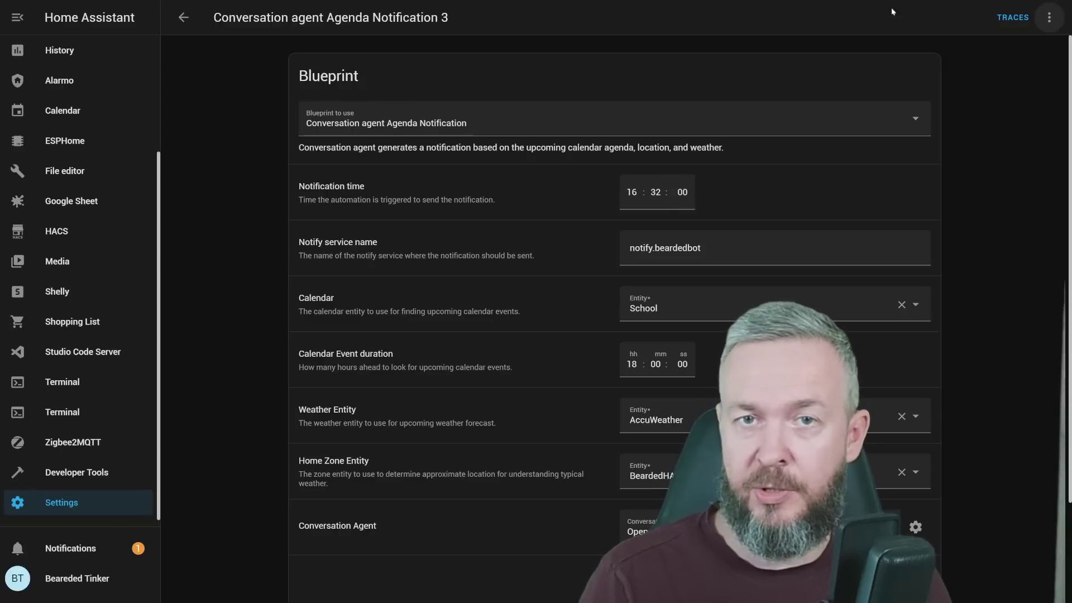
click(1005, 17)
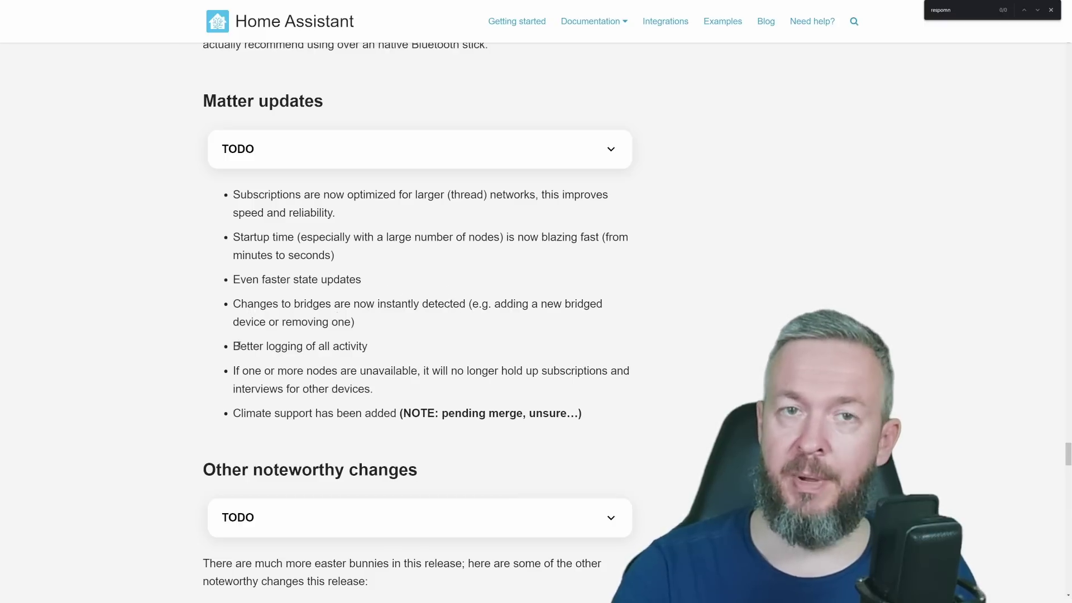
- Scroll to Other noteworthy changes, highlight the HomeKit Controller rename, and continue to Still to process
scroll(237, 348, down, 7)
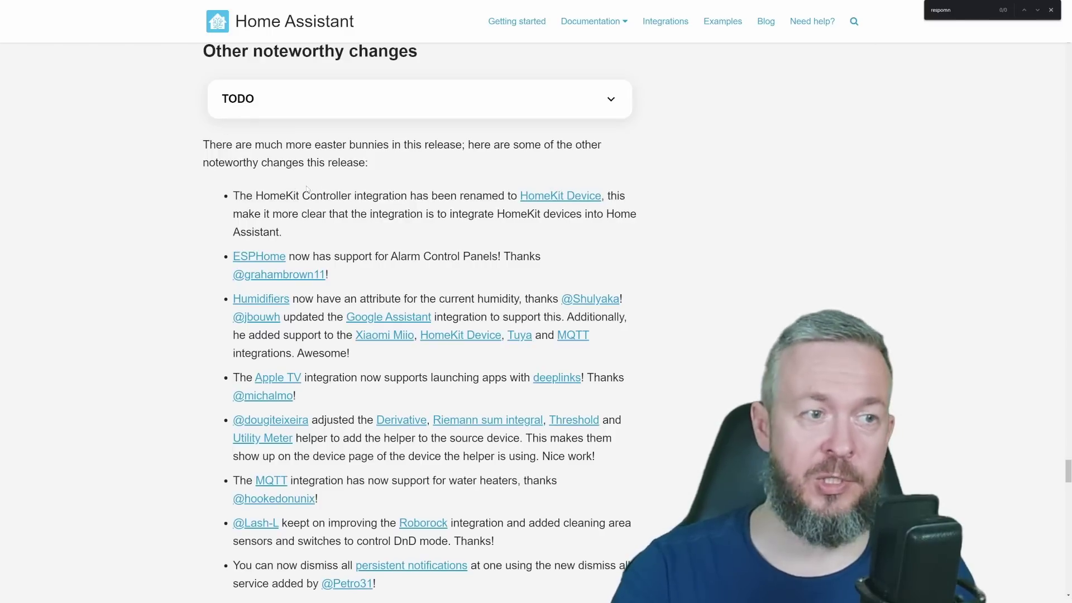
drag(254, 196, 344, 194)
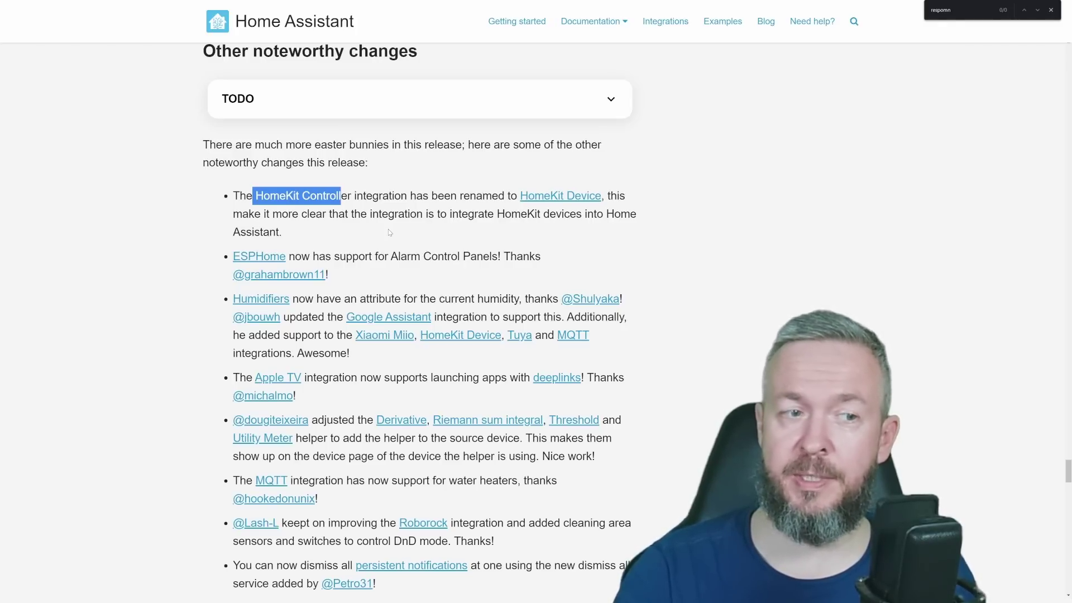
scroll(389, 232, down, 4)
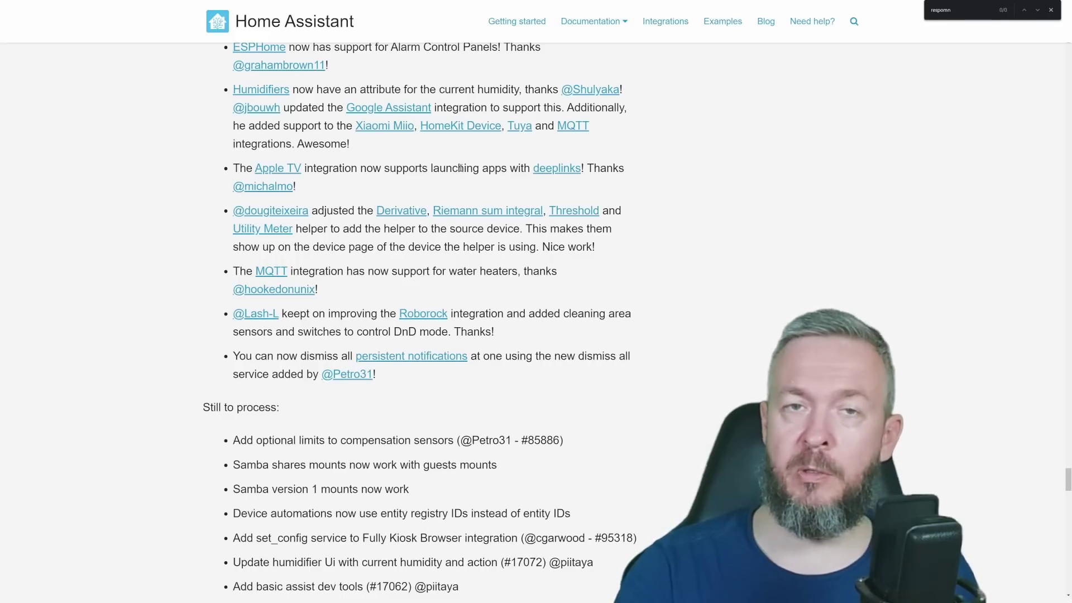
scroll(360, 206, down, 1)
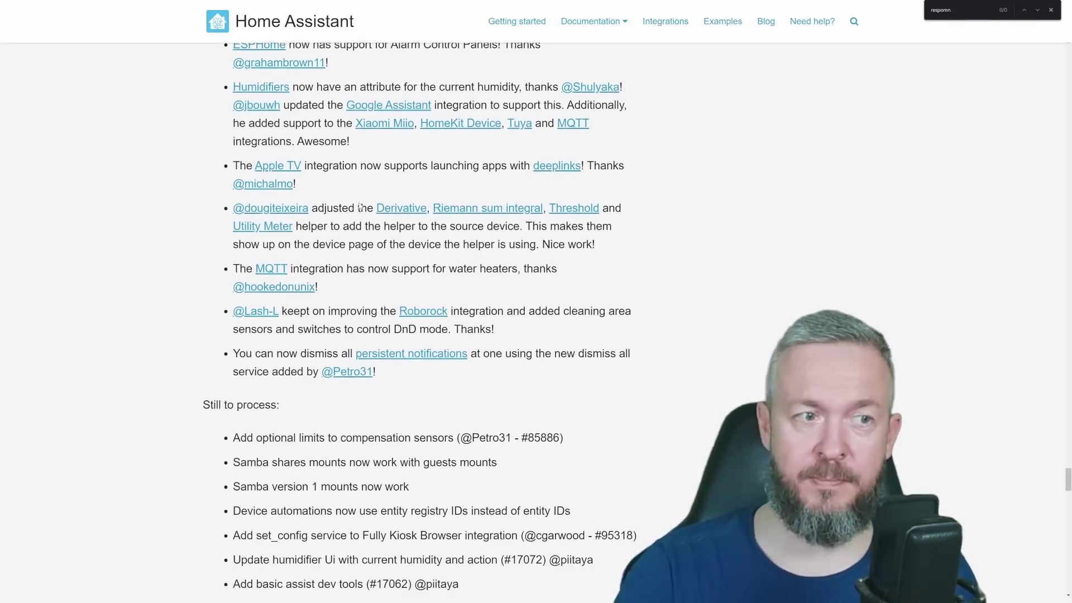
- Scroll further through the Still to process list in the release notes
scroll(360, 206, down, 3)
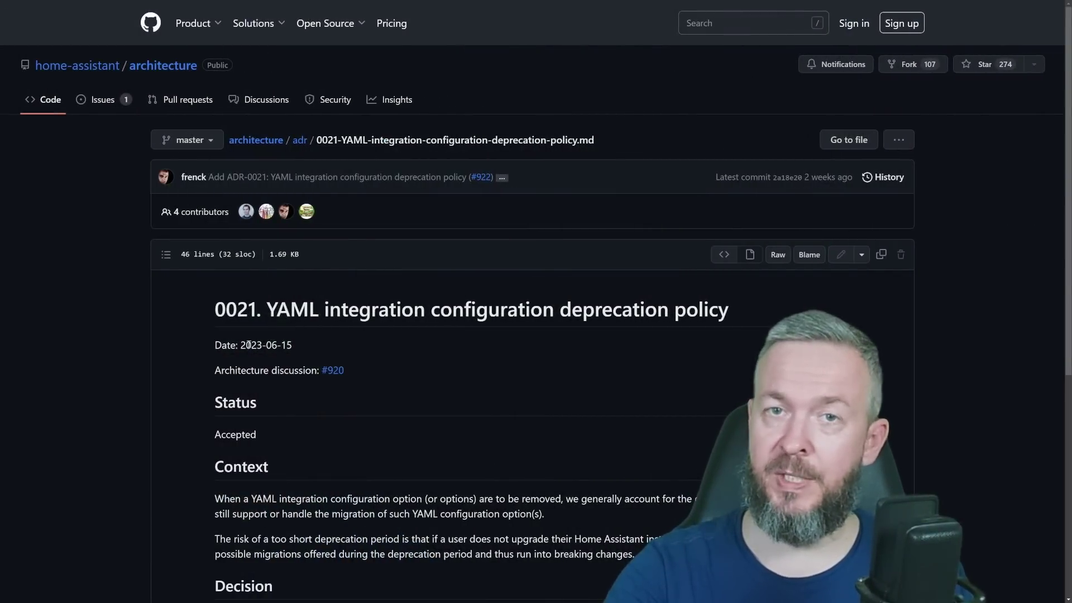
scroll(237, 344, down, 4)
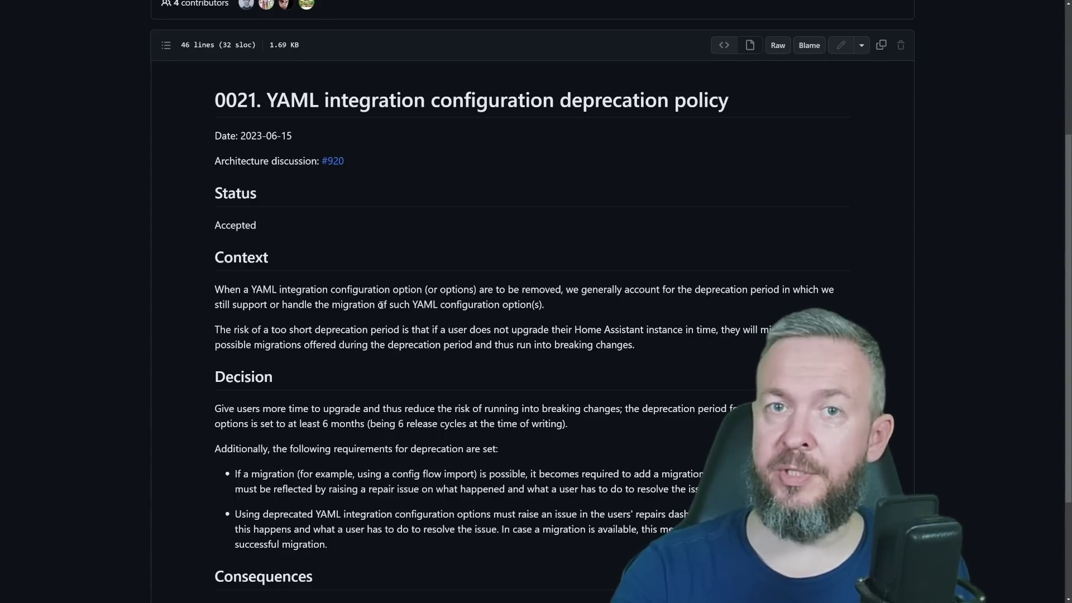
scroll(380, 304, down, 3)
scroll(380, 304, up, 7)
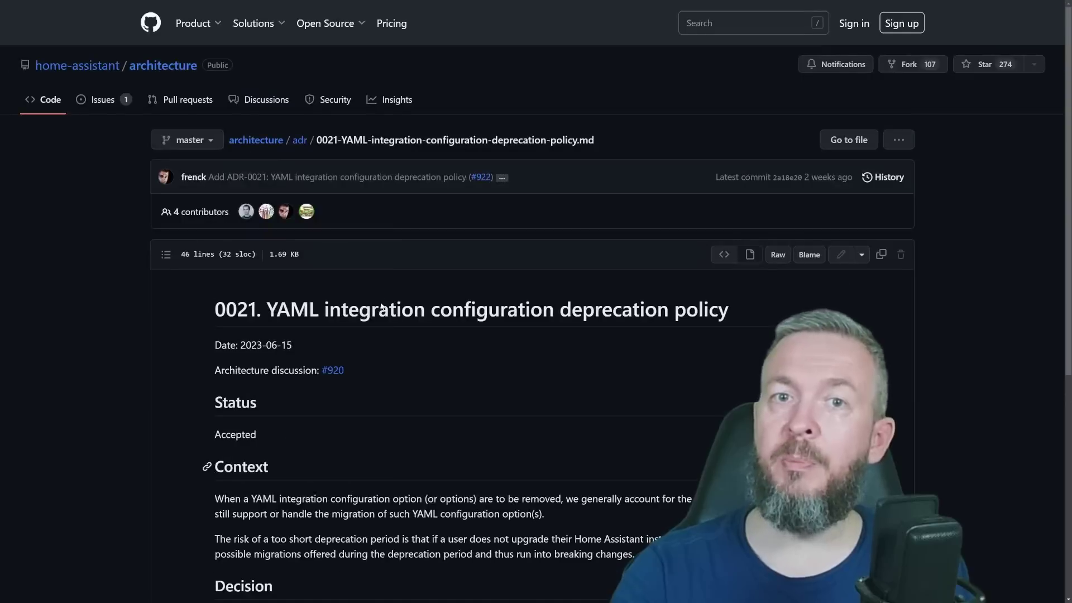
scroll(382, 307, down, 2)
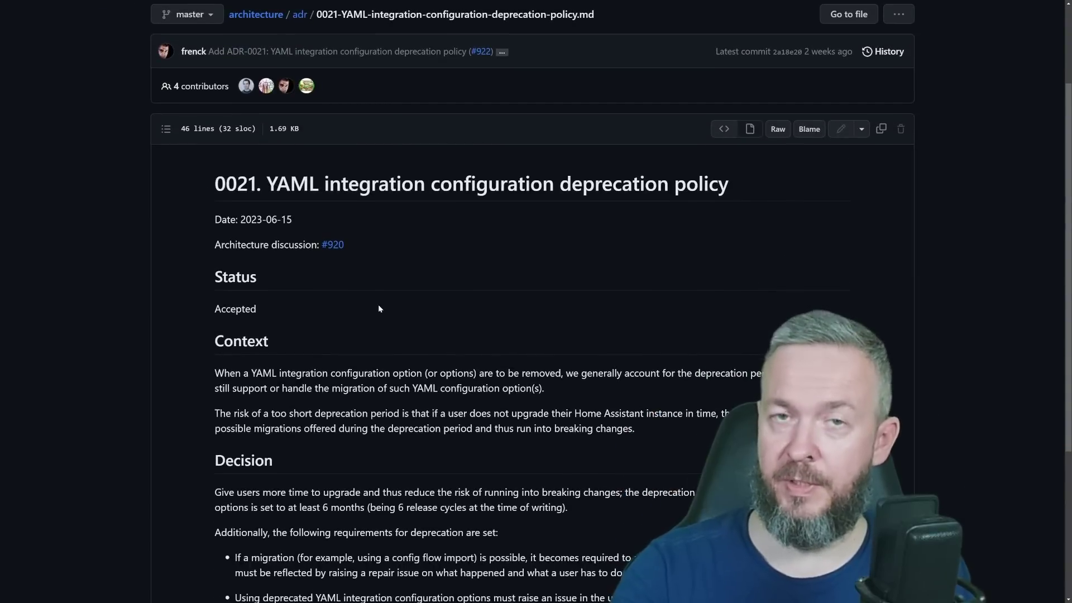